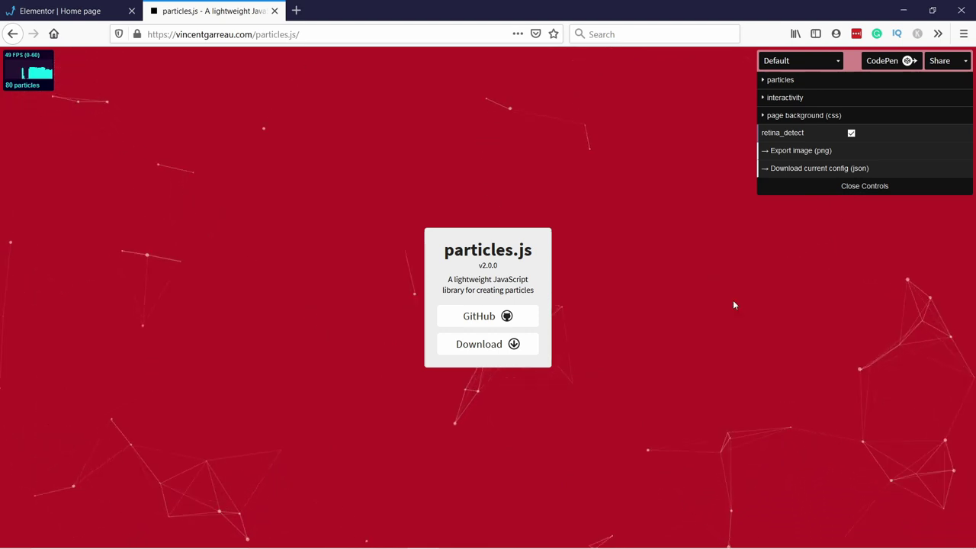
# Step: Lower the Default demo's particle number value from 80 to 43, then open the preset list
pyautogui.click(767, 83)
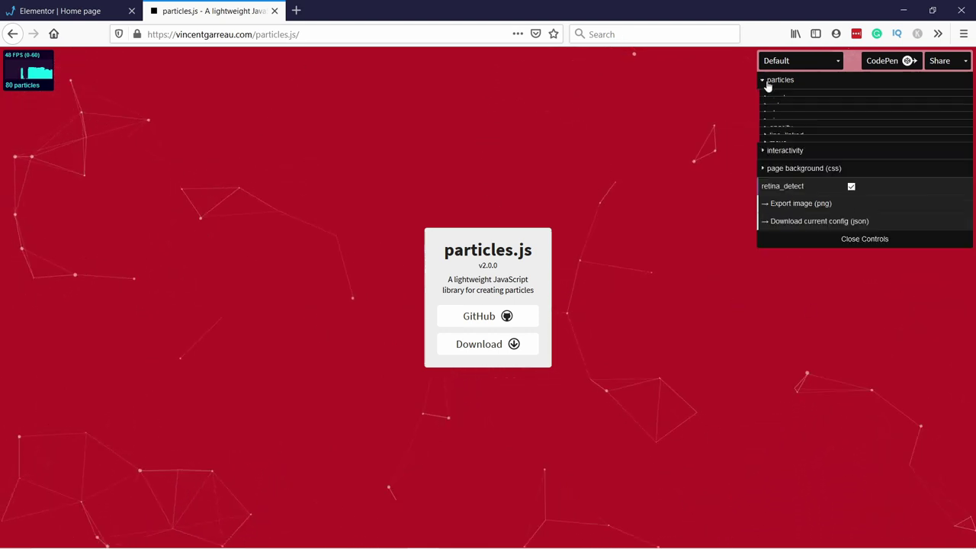
pyautogui.click(781, 98)
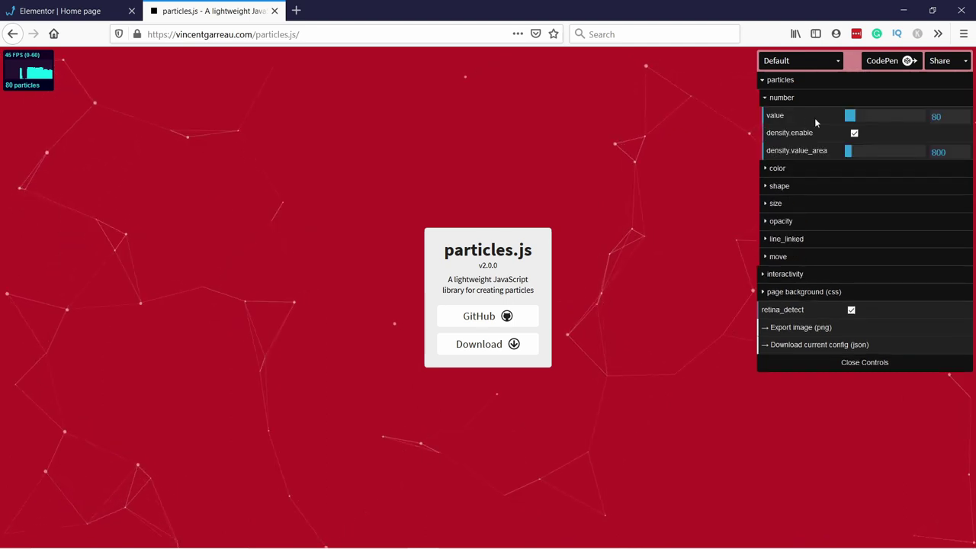
pyautogui.moveTo(849, 116)
pyautogui.mouseDown()
pyautogui.moveTo(860, 116)
pyautogui.moveTo(851, 116)
pyautogui.mouseUp()
pyautogui.click(765, 97)
pyautogui.click(762, 80)
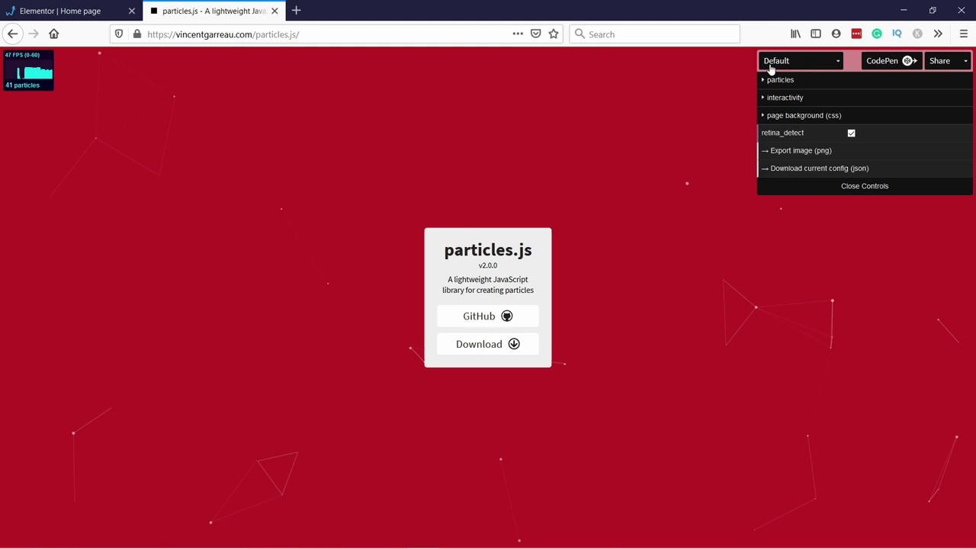
pyautogui.click(778, 63)
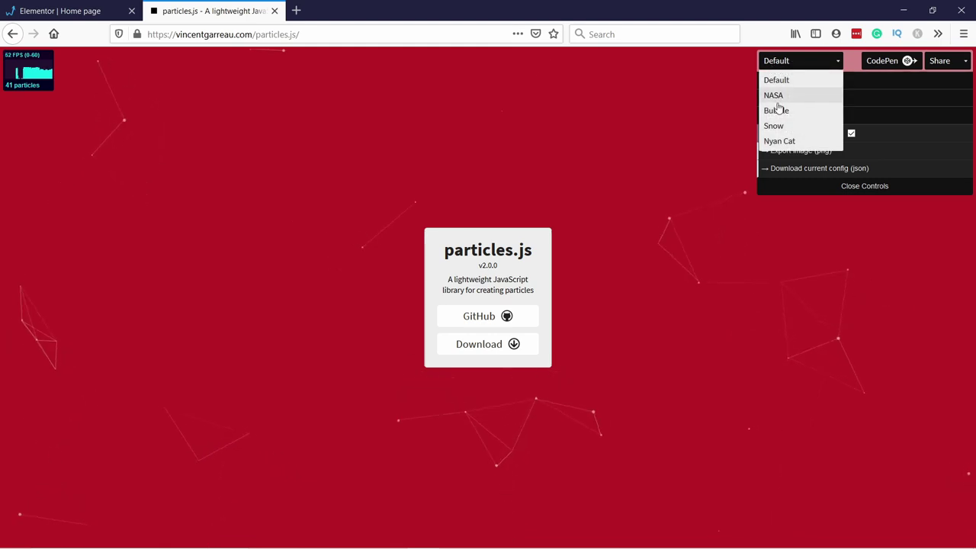
# Step: Cycle through the Bubble and Snow presets to reach the NASA star preset
pyautogui.click(780, 107)
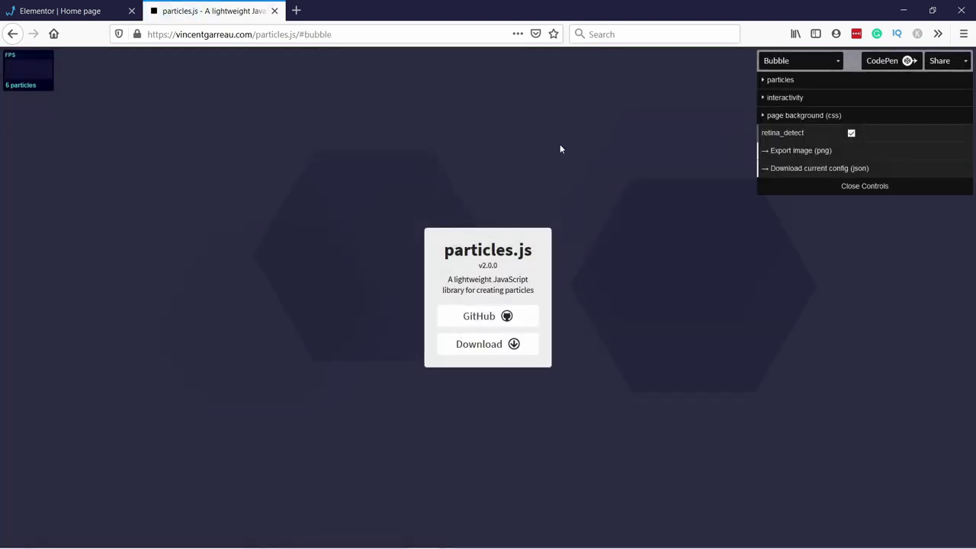
pyautogui.click(780, 65)
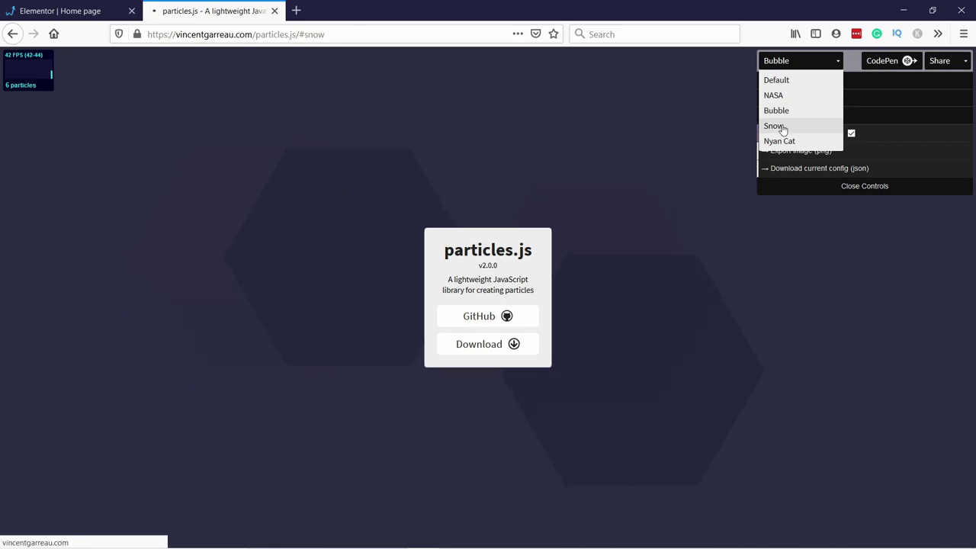
pyautogui.click(774, 126)
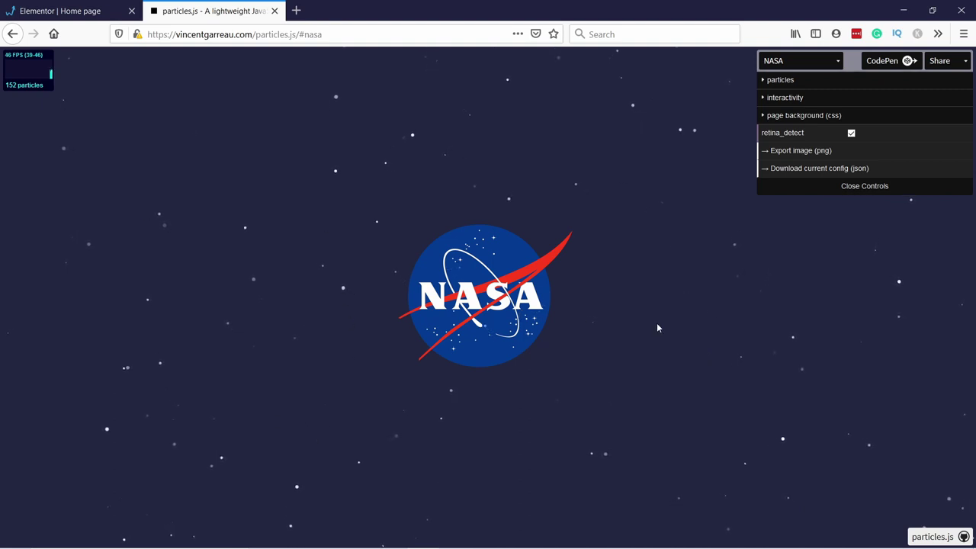
# Step: Colour the NASA preset's particles red, #e01b1b
pyautogui.click(768, 82)
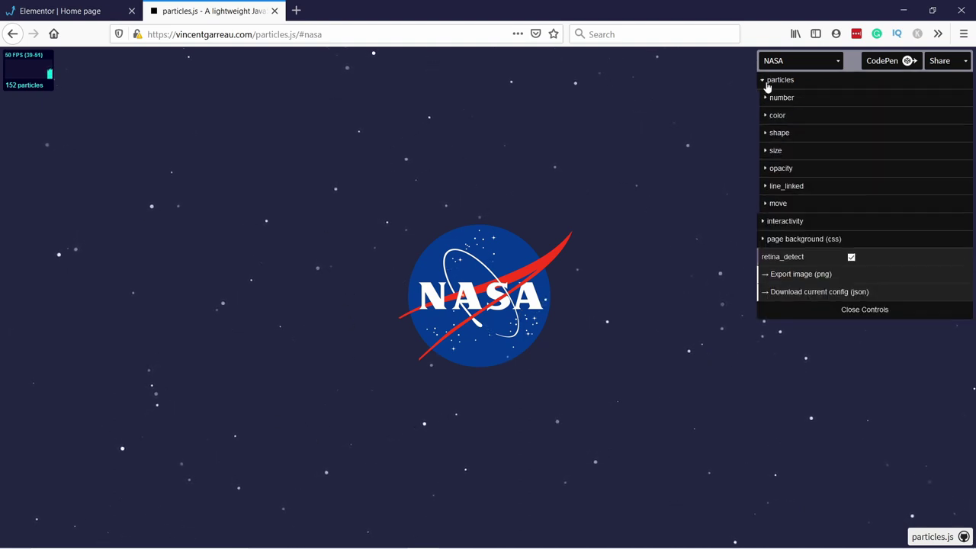
pyautogui.click(770, 101)
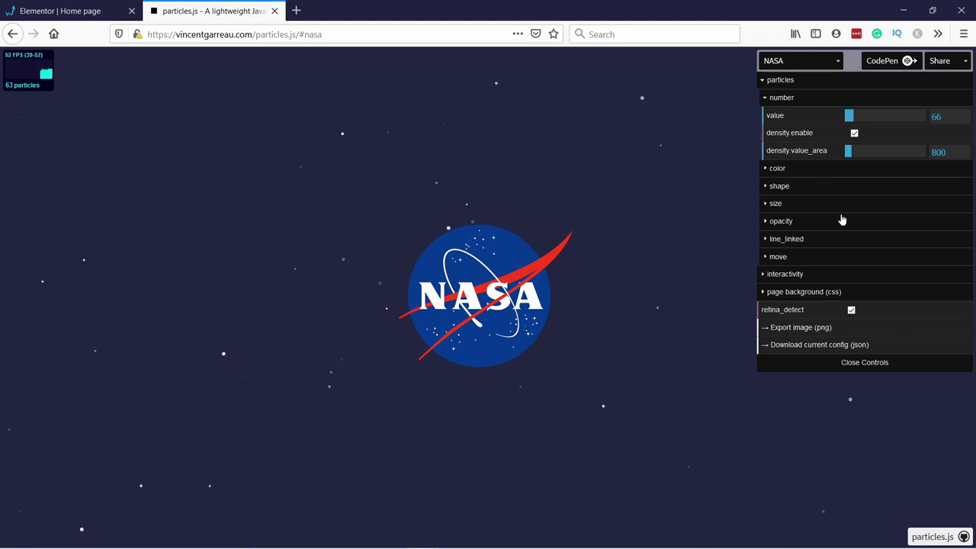
pyautogui.click(769, 170)
pyautogui.moveTo(946, 184)
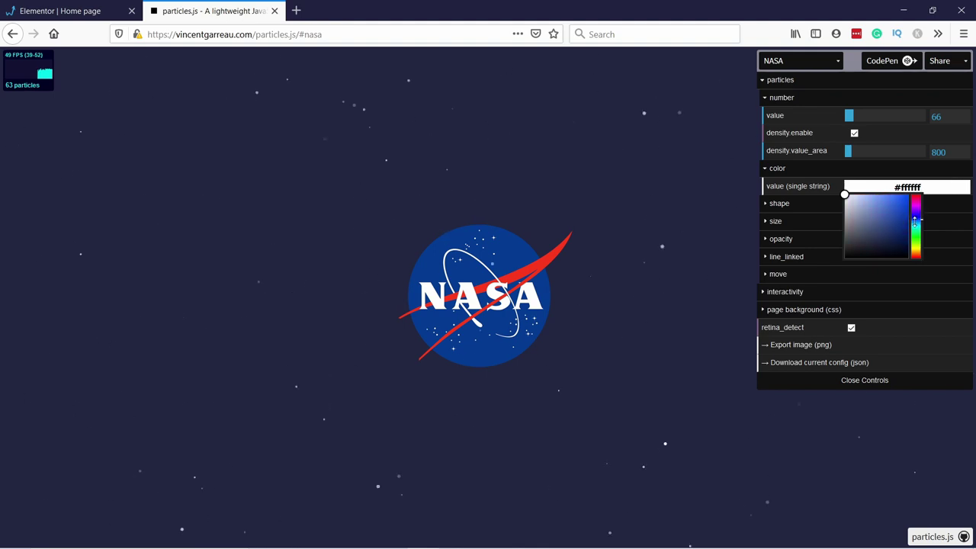
pyautogui.moveTo(895, 187)
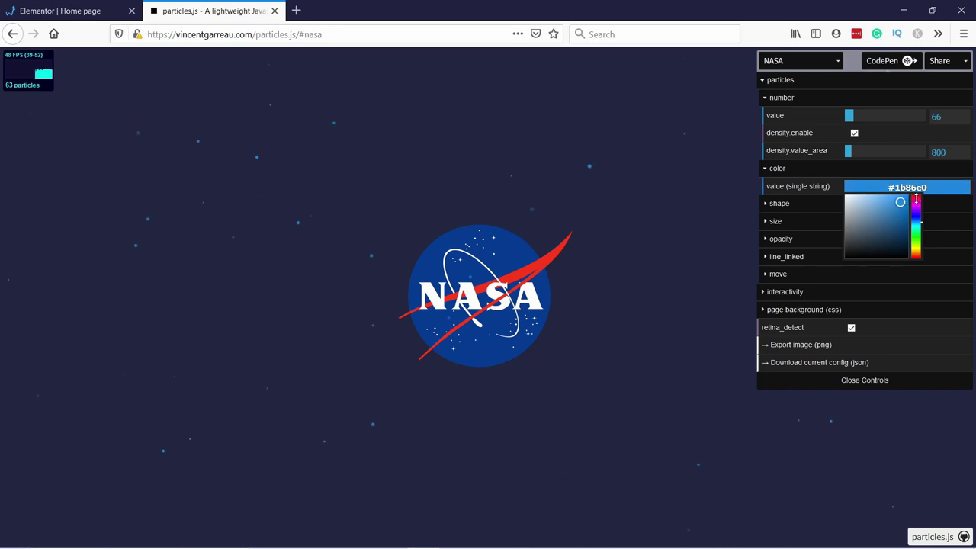
pyautogui.click(916, 198)
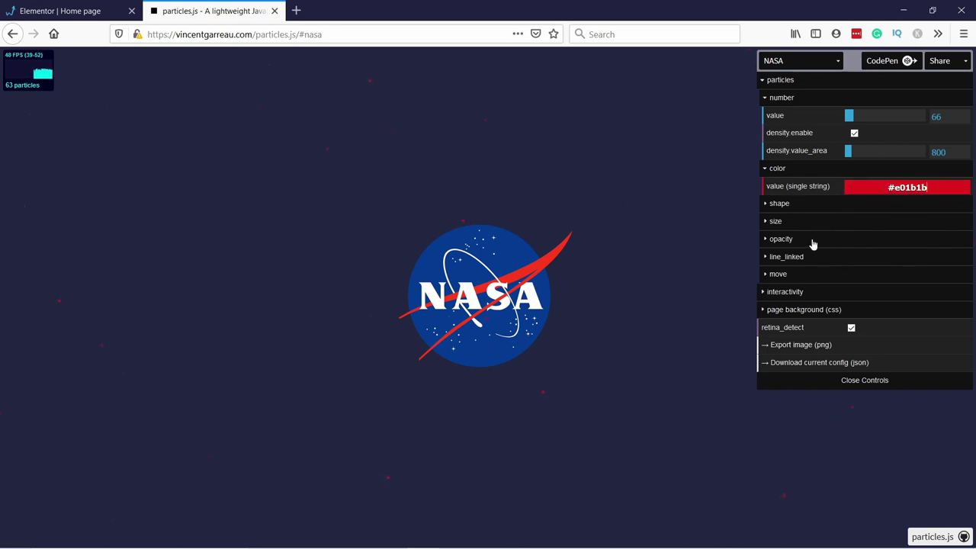
# Step: Set the particle size value to 3
pyautogui.click(775, 222)
pyautogui.moveTo(853, 258)
pyautogui.mouseDown()
pyautogui.moveTo(878, 258)
pyautogui.moveTo(847, 257)
pyautogui.mouseUp()
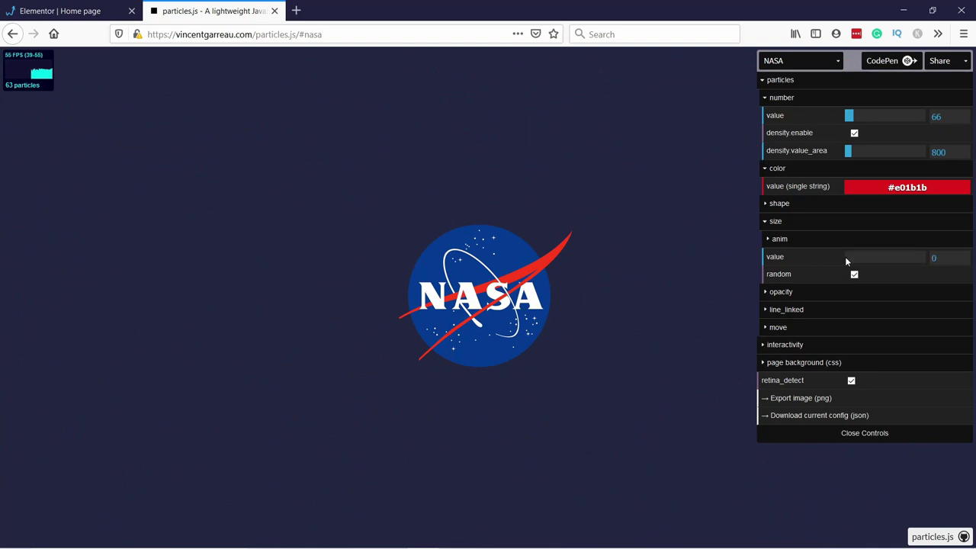
pyautogui.moveTo(936, 258); pyautogui.dragTo(914, 257)
pyautogui.write('3')
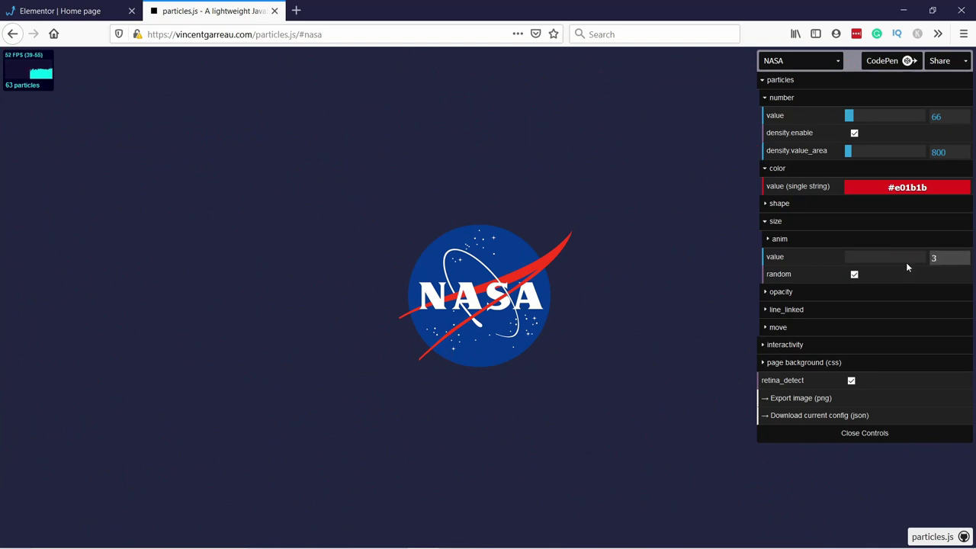
pyautogui.press('Return')
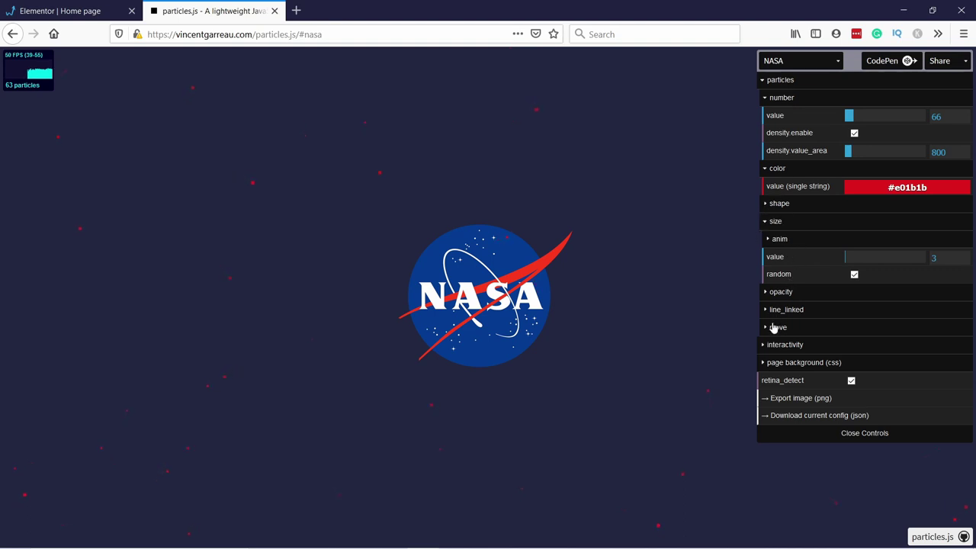
# Step: Change the particle shape type to image so particles become enlarged fist images
pyautogui.click(768, 211)
pyautogui.click(772, 258)
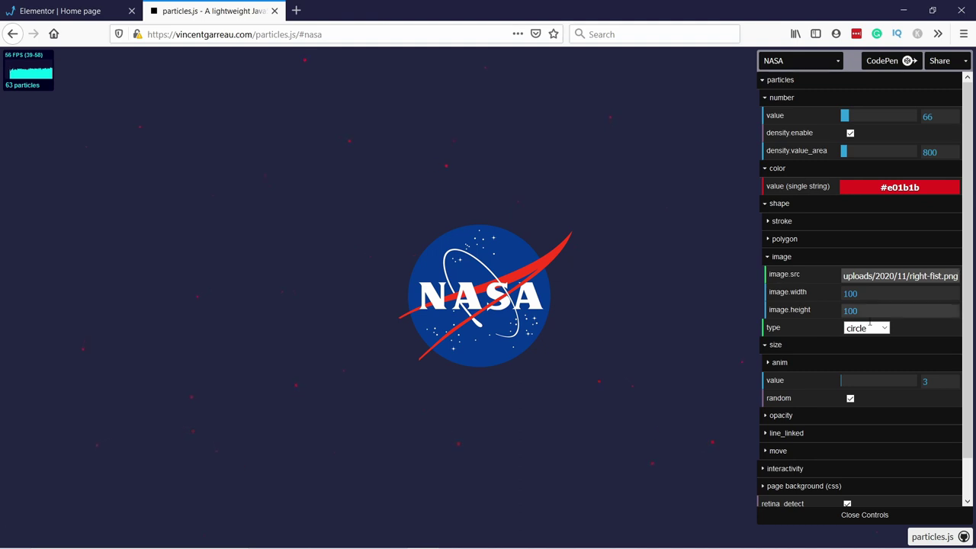
pyautogui.click(870, 328)
pyautogui.click(868, 422)
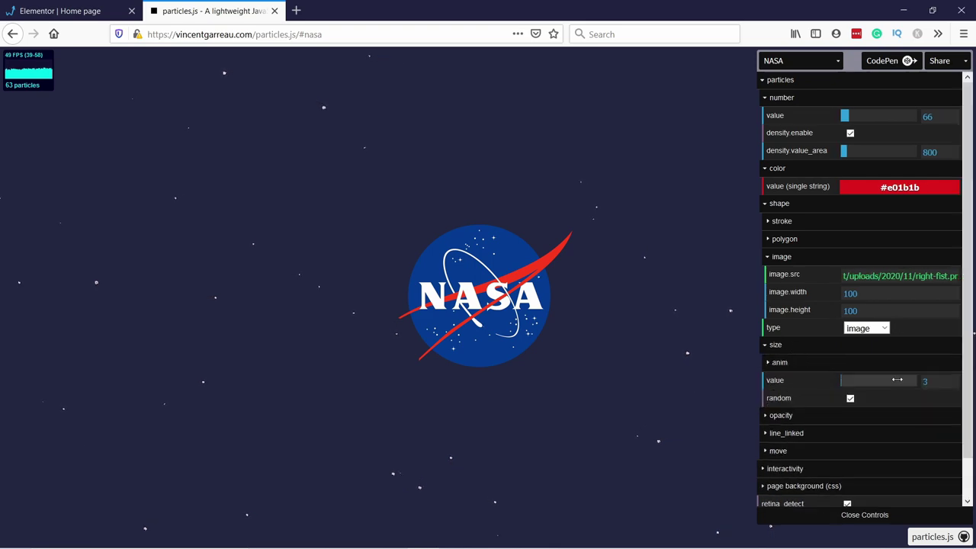
pyautogui.moveTo(853, 378); pyautogui.dragTo(842, 379)
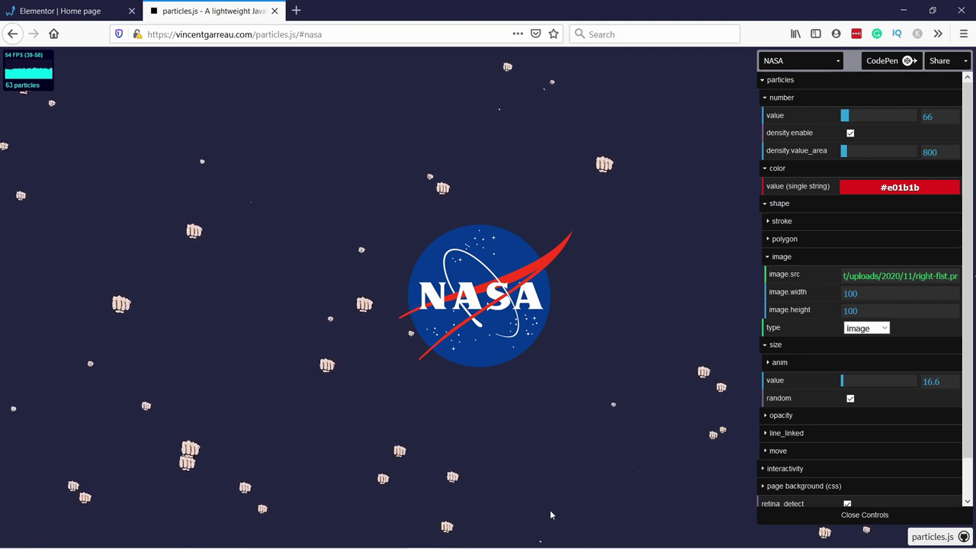
pyautogui.scroll(-1, 789, 288)
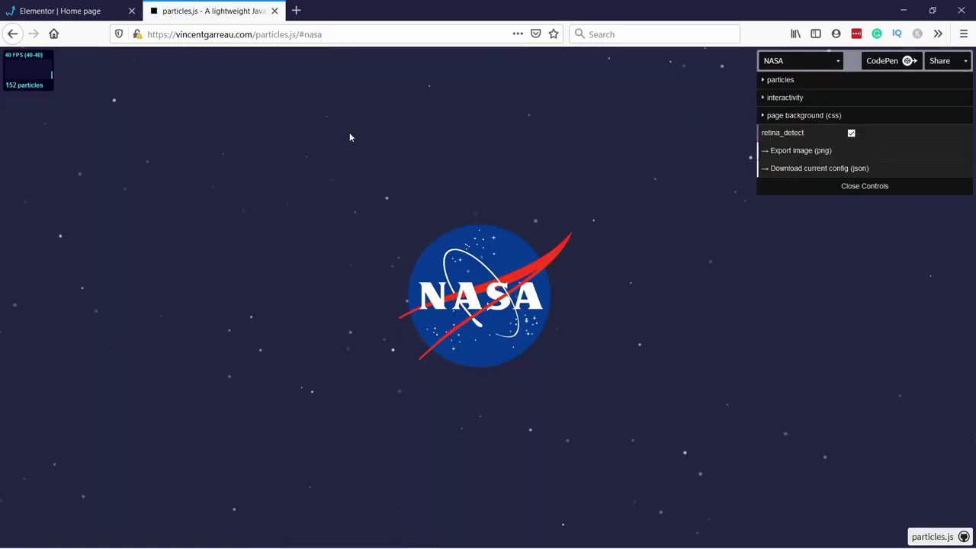
# Step: Drag the NASA preset's particle number down to about 57
pyautogui.click(766, 83)
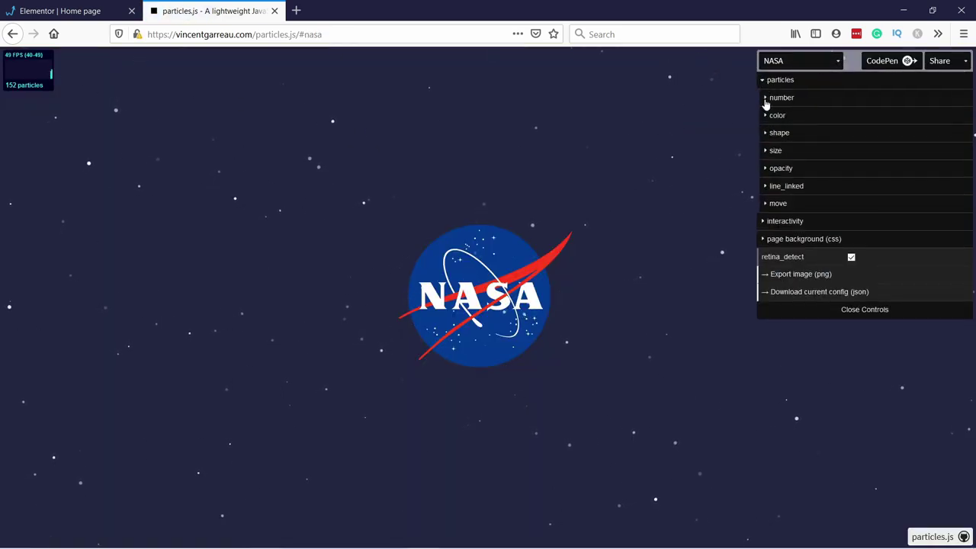
pyautogui.click(772, 100)
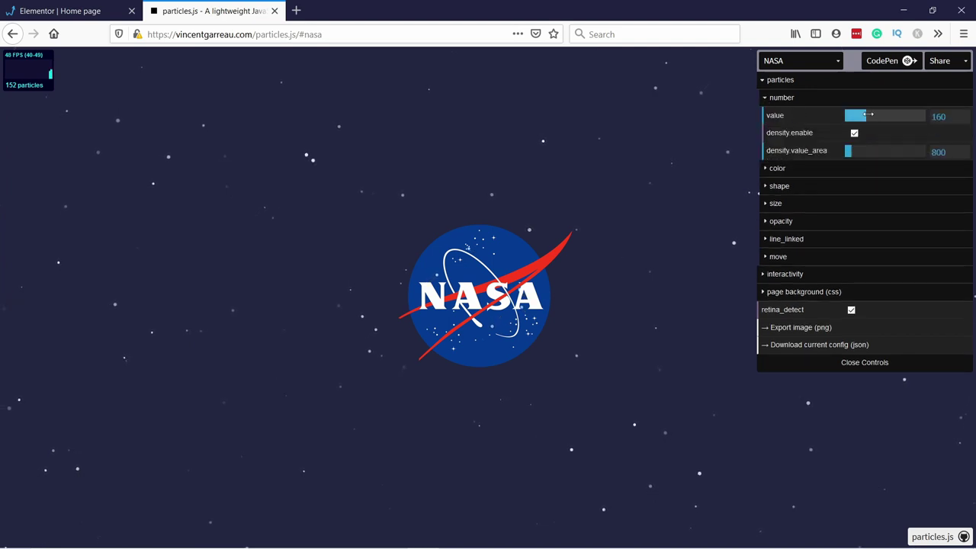
pyautogui.moveTo(858, 114); pyautogui.dragTo(853, 113)
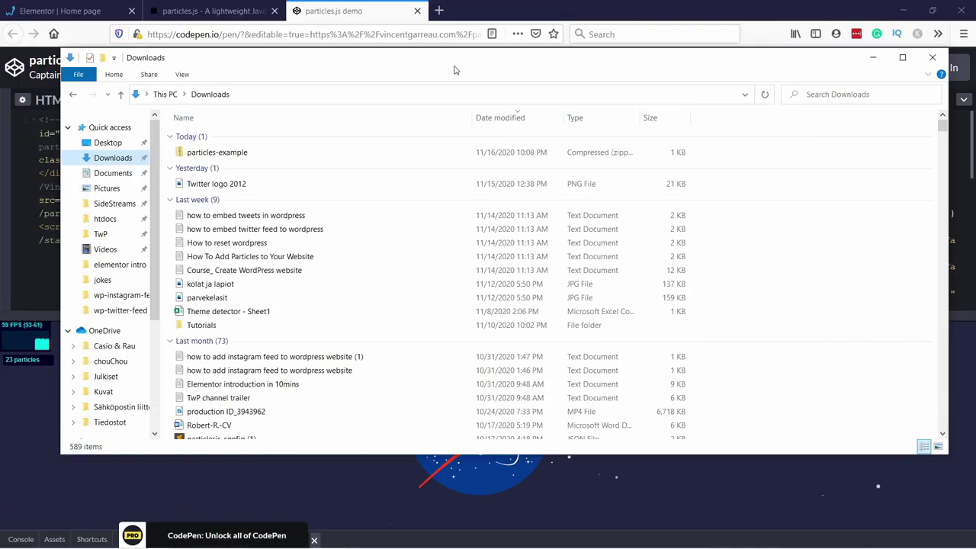
# Step: Open the particles-example zip in Downloads and select its particles text file
pyautogui.doubleClick(233, 155)
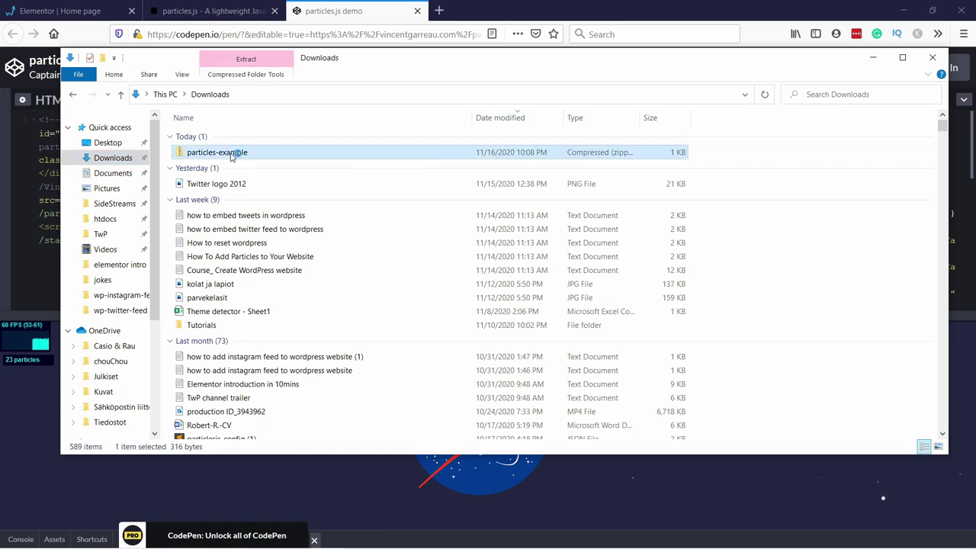
pyautogui.click(208, 143)
pyautogui.rightClick(194, 140)
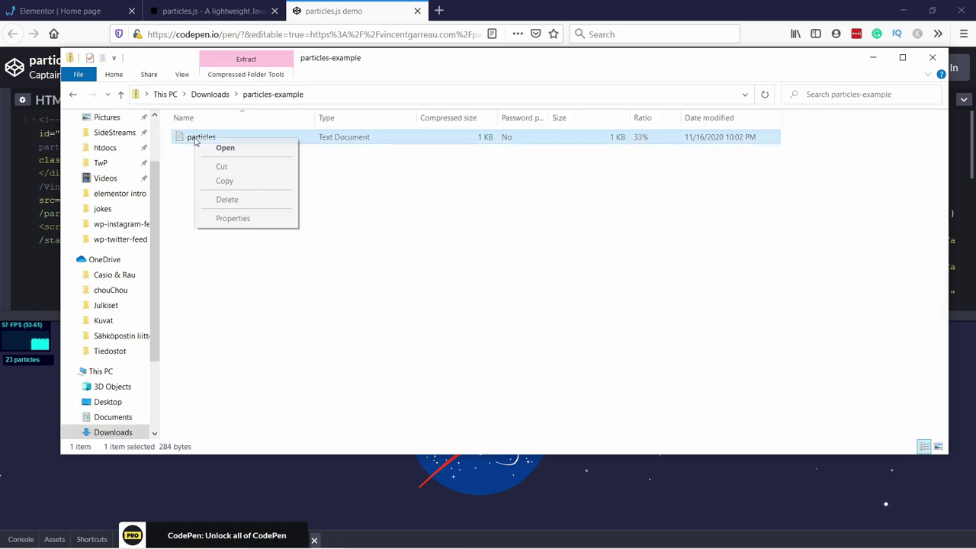
pyautogui.click(187, 140)
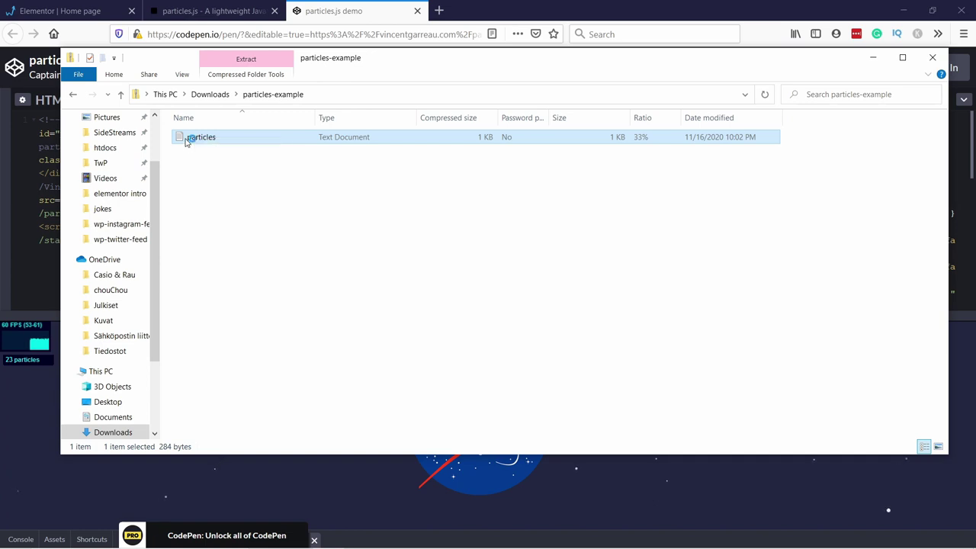
# Step: Open the particles file in an enlarged Notepad and place the cursor below // PASTE YOUR JS HERE
pyautogui.doubleClick(188, 137)
pyautogui.moveTo(876, 450); pyautogui.dragTo(917, 508)
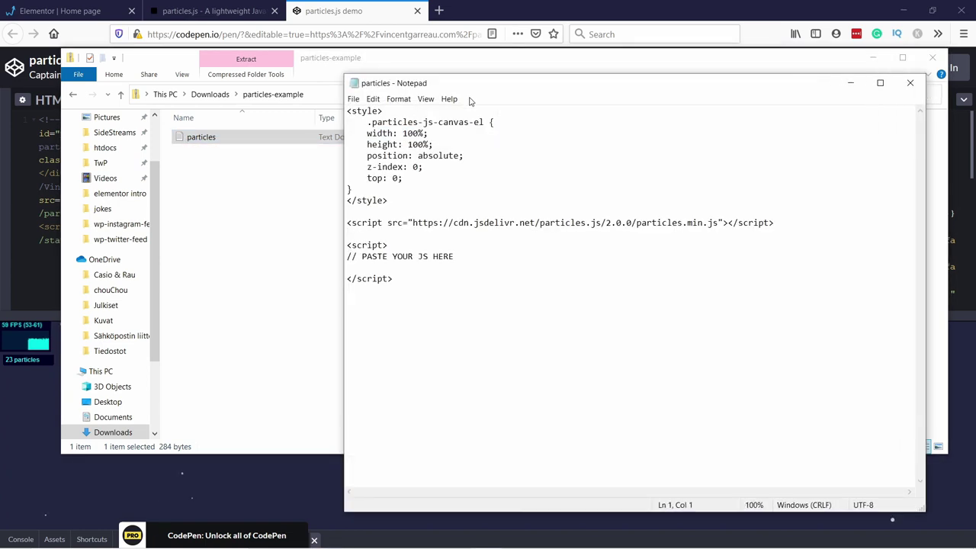
pyautogui.moveTo(471, 84); pyautogui.dragTo(394, 75)
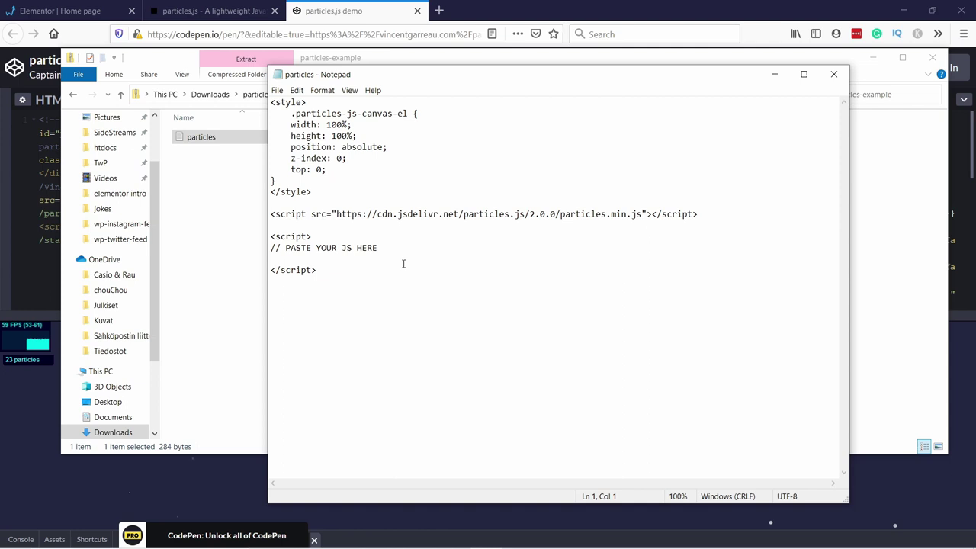
pyautogui.moveTo(382, 249); pyautogui.dragTo(258, 94)
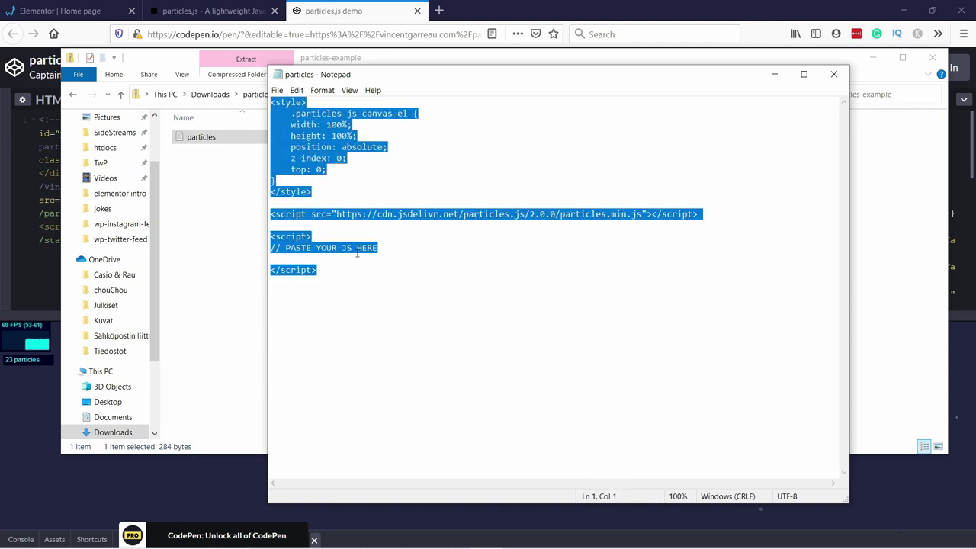
pyautogui.click(352, 259)
pyautogui.moveTo(393, 251); pyautogui.dragTo(257, 246)
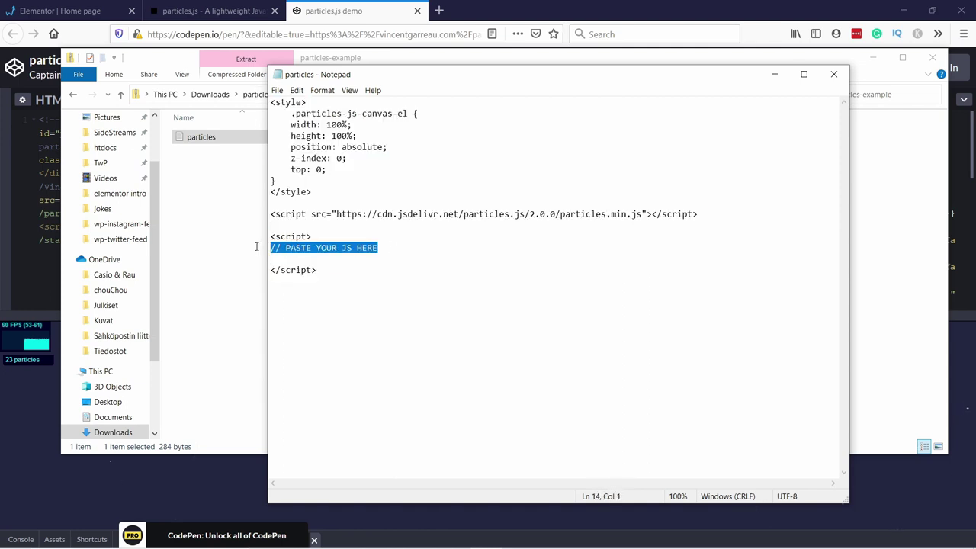
pyautogui.click(328, 262)
# Step: Copy all the particlesJS code from CodePen's JS panel and return to Notepad
pyautogui.click(221, 11)
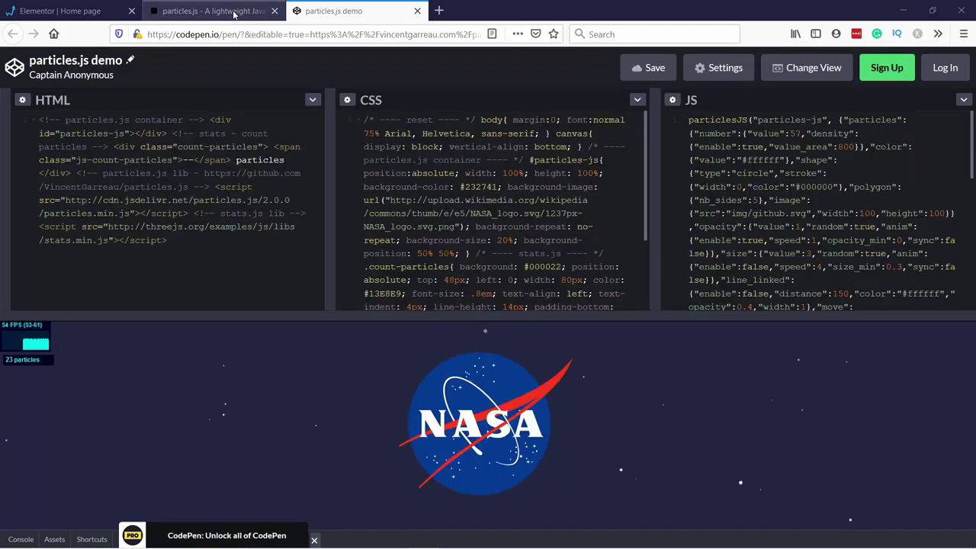
pyautogui.click(287, 17)
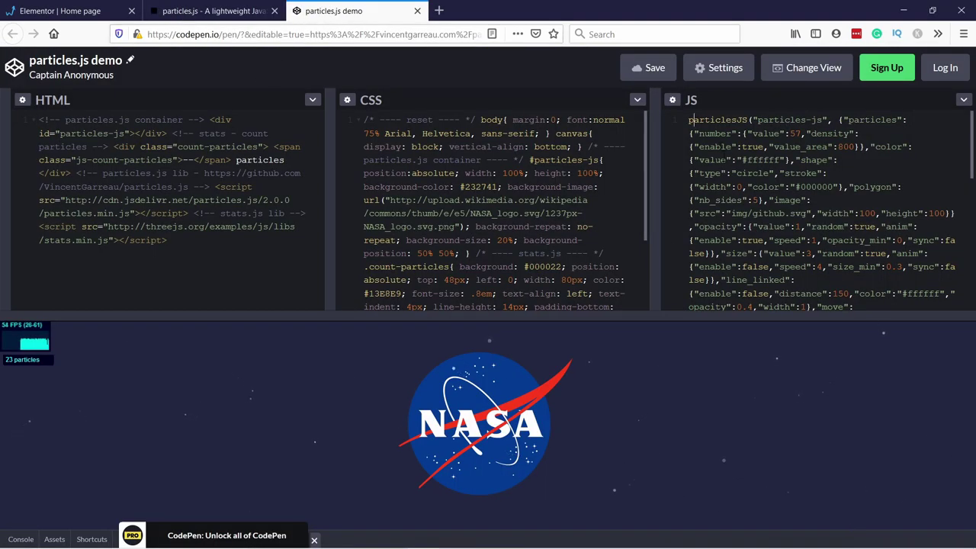
pyautogui.click(705, 134)
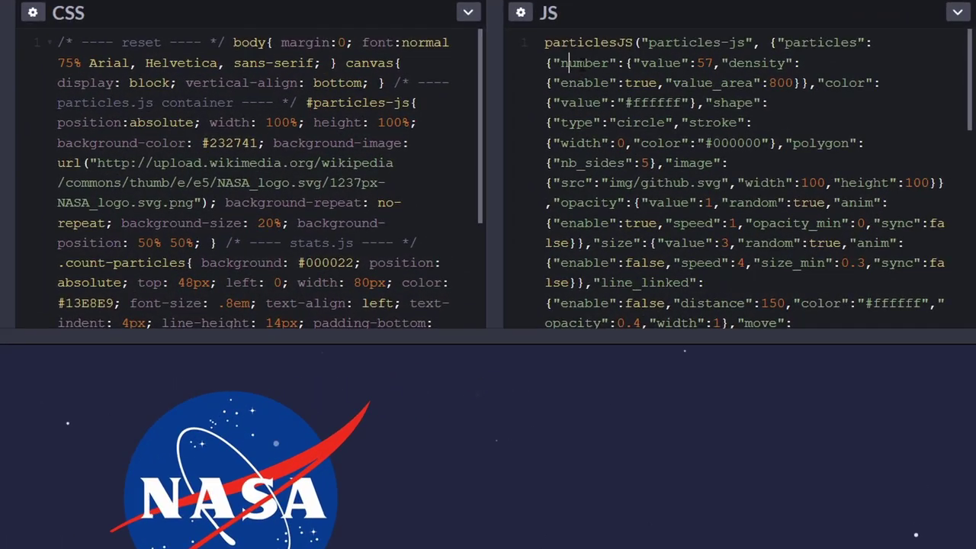
pyautogui.rightClick(587, 65)
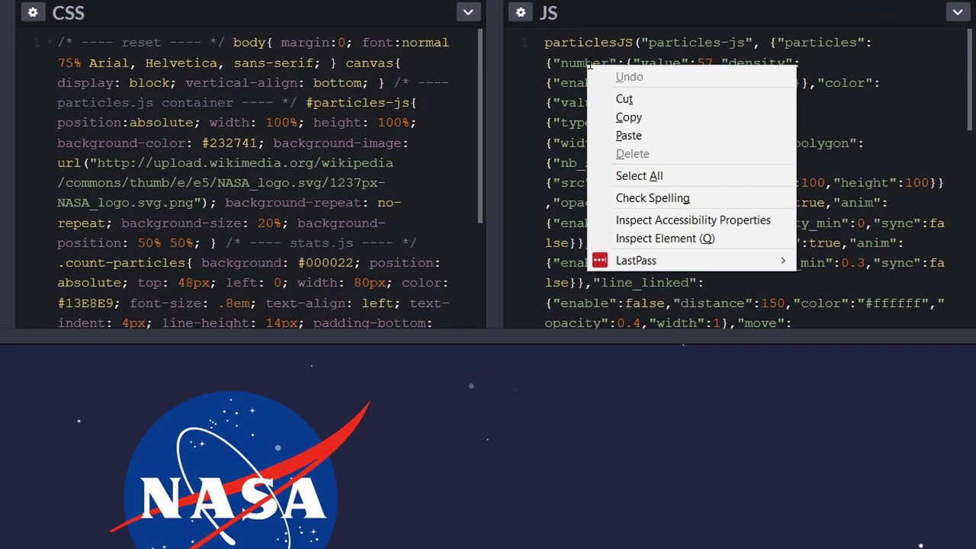
pyautogui.click(663, 174)
pyautogui.rightClick(603, 85)
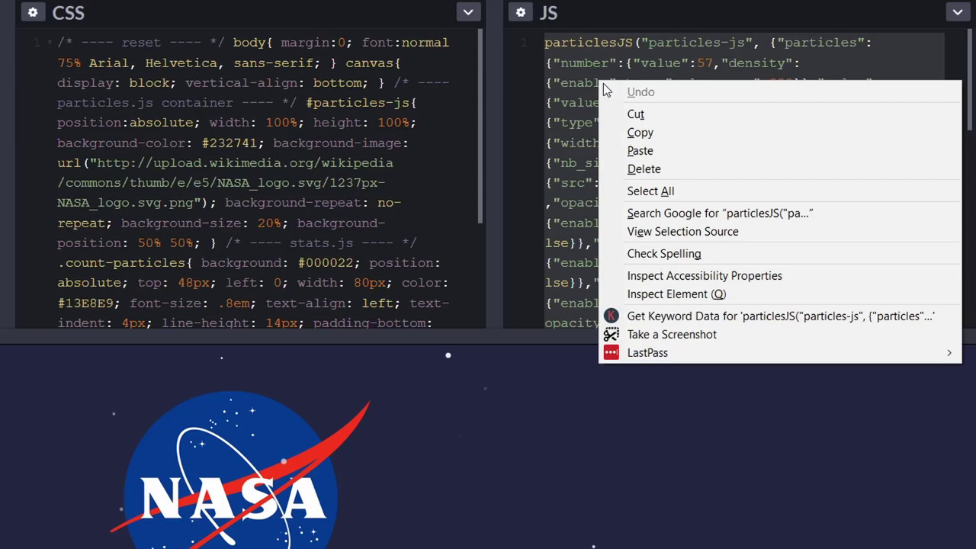
pyautogui.click(646, 131)
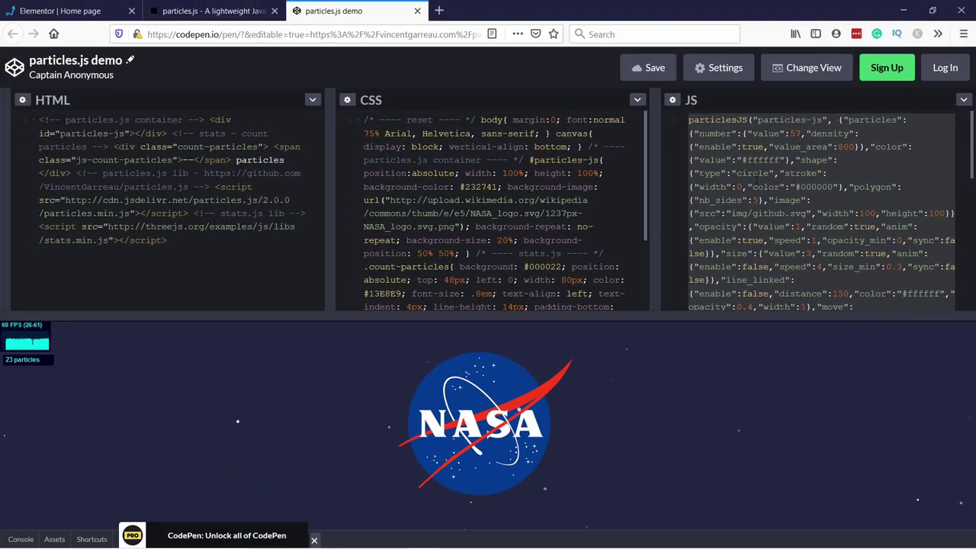
pyautogui.hotkey('alt', 'Tab')
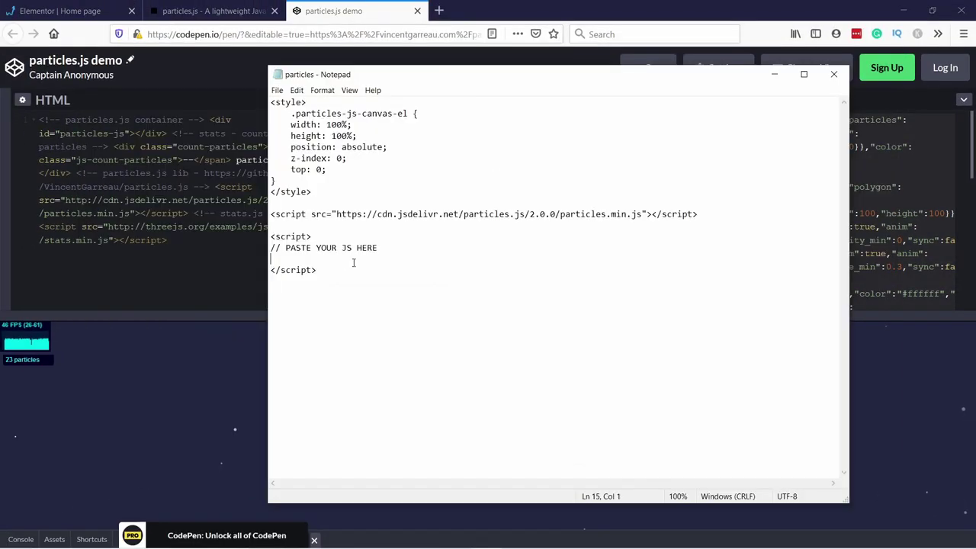
# Step: Paste the particlesJS code below the placeholder comment
pyautogui.hotkey('ctrl', 'v')
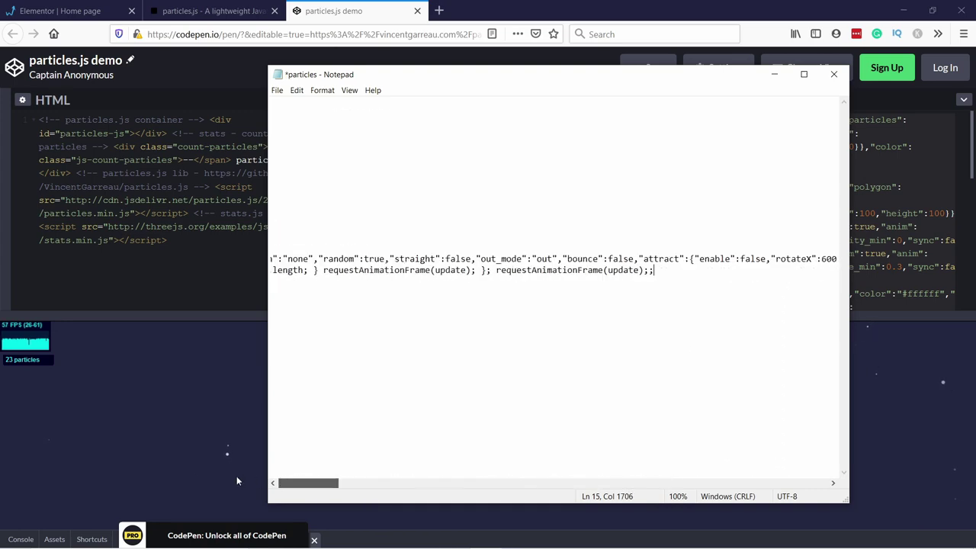
pyautogui.hotkey('ctrl', 'z')
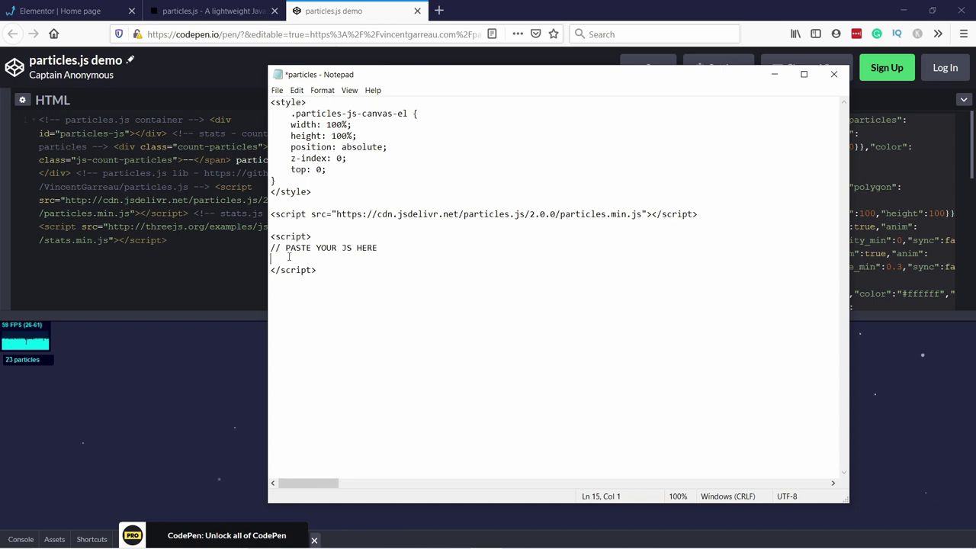
pyautogui.hotkey('ctrl', 'v')
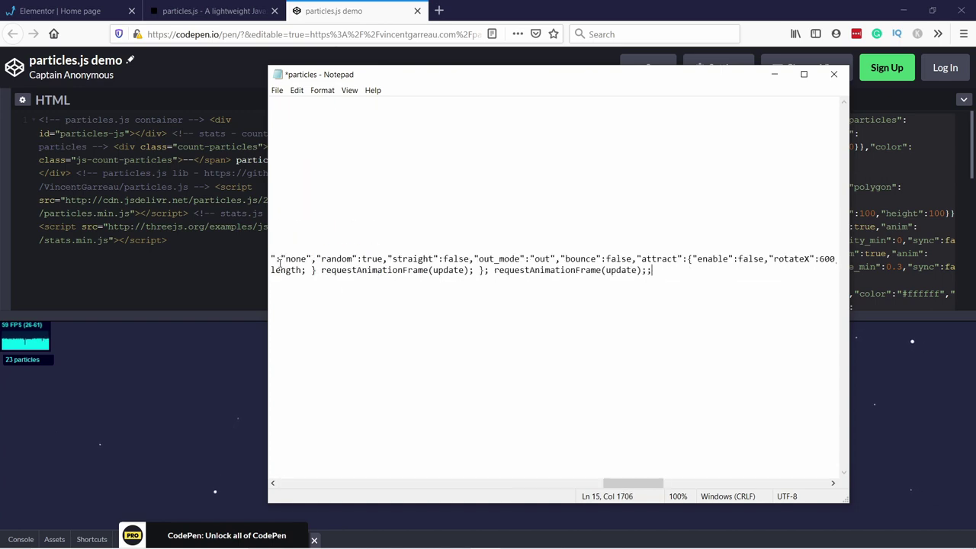
# Step: Select and copy the complete particles snippet
pyautogui.moveTo(636, 483); pyautogui.dragTo(299, 462)
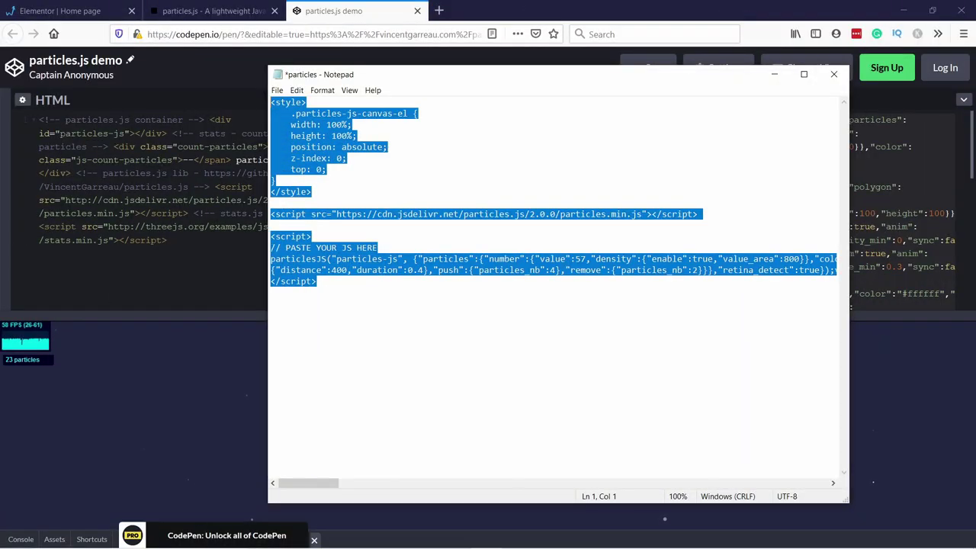
pyautogui.rightClick(288, 110)
pyautogui.click(317, 147)
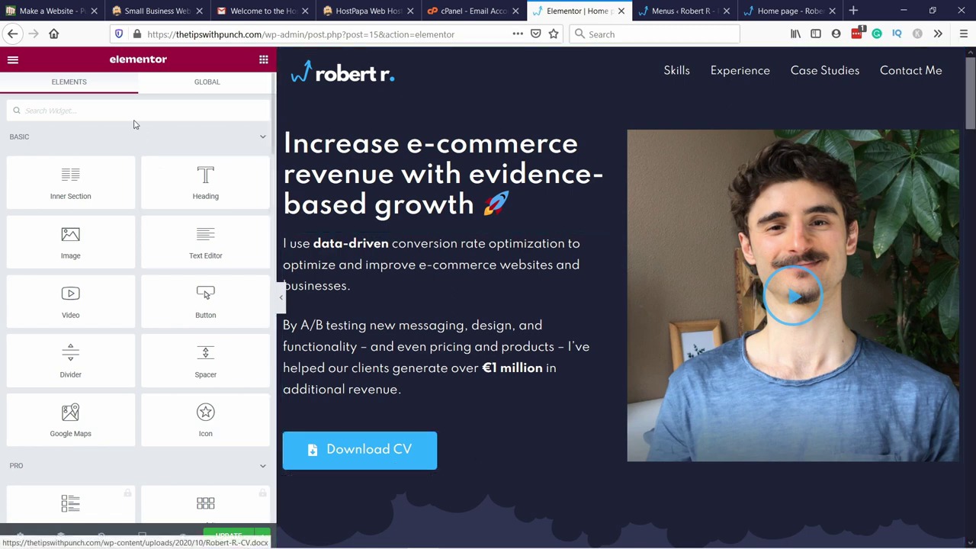
# Step: Drop an HTML widget under the Download CV button and paste the particles snippet into it
pyautogui.click(76, 114)
pyautogui.write('html')
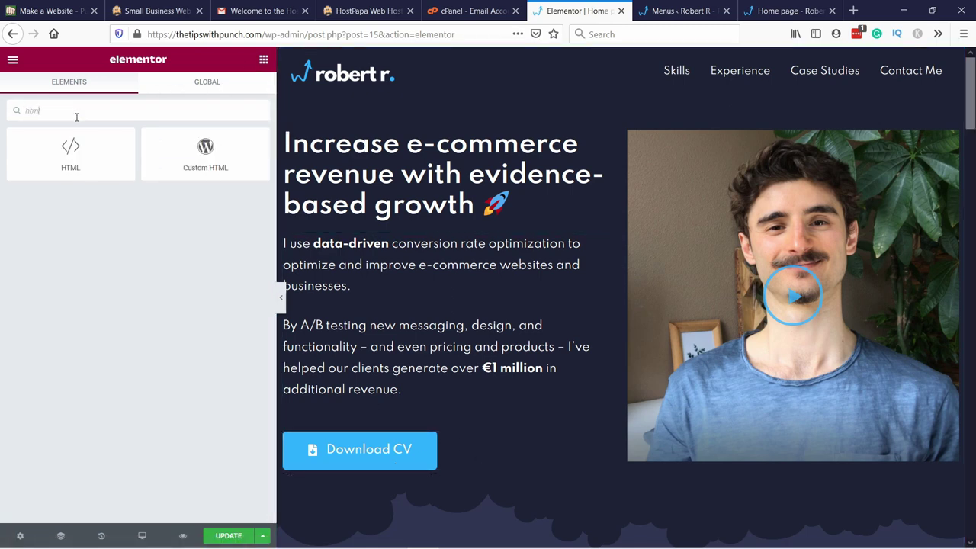
pyautogui.moveTo(70, 153); pyautogui.dragTo(534, 465)
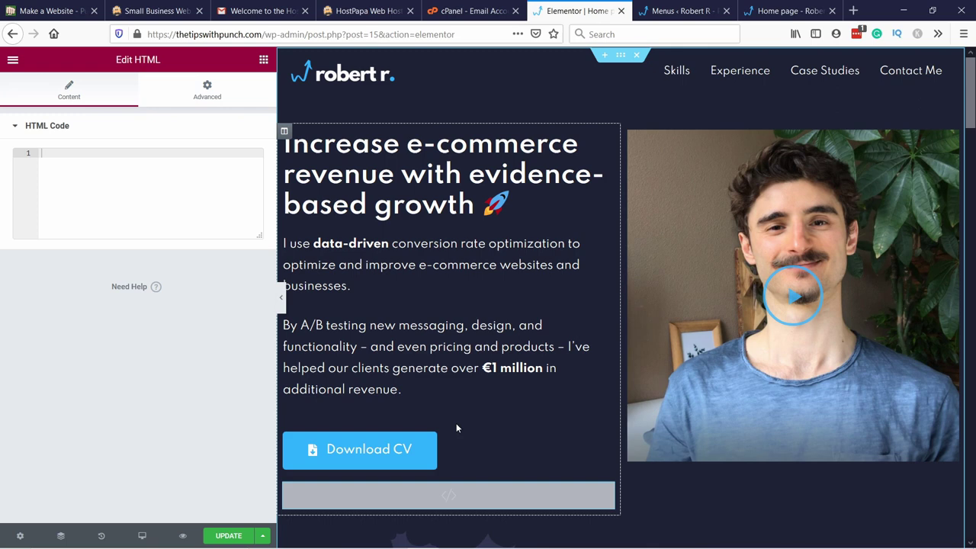
pyautogui.hotkey('ctrl', 'v')
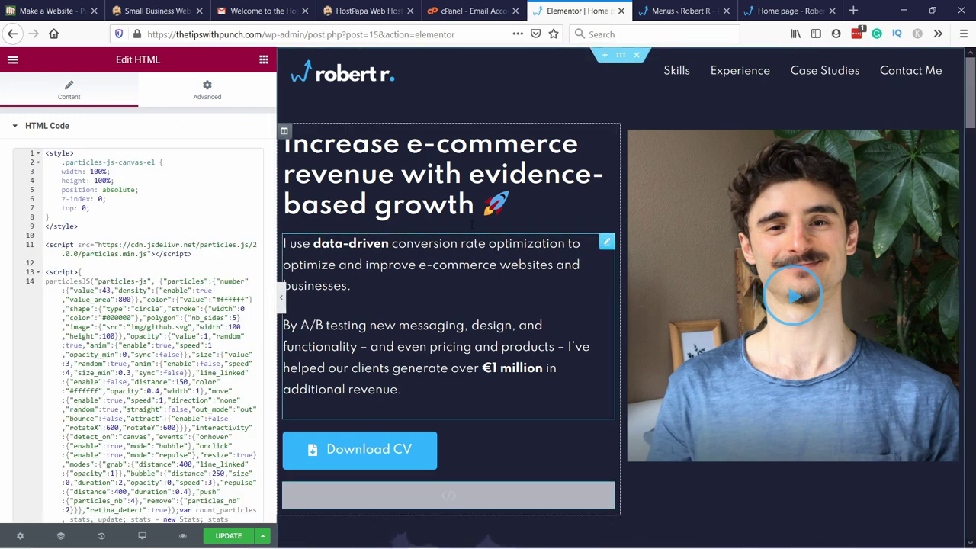
# Step: Paste particles-js into the hero section's CSS ID field and update the page
pyautogui.rightClick(290, 99)
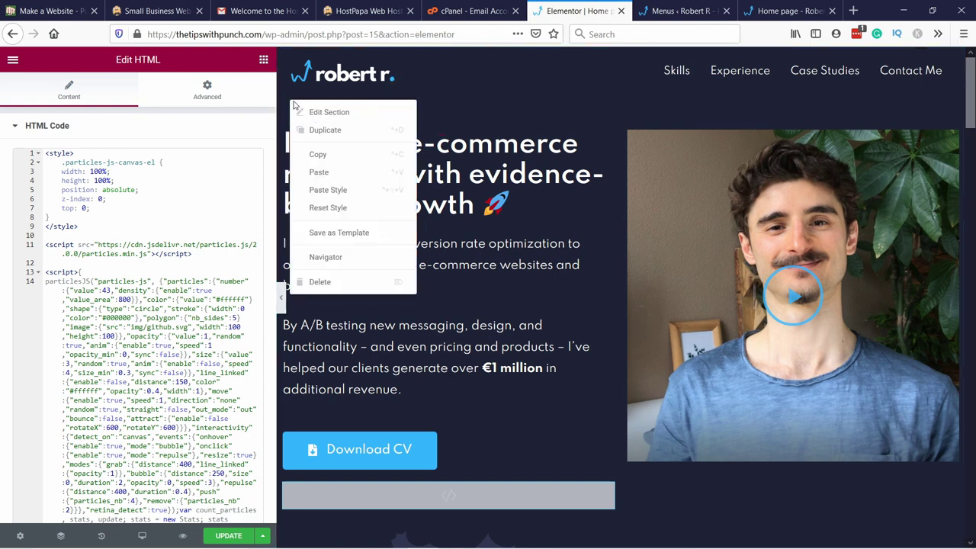
pyautogui.click(324, 112)
pyautogui.click(231, 91)
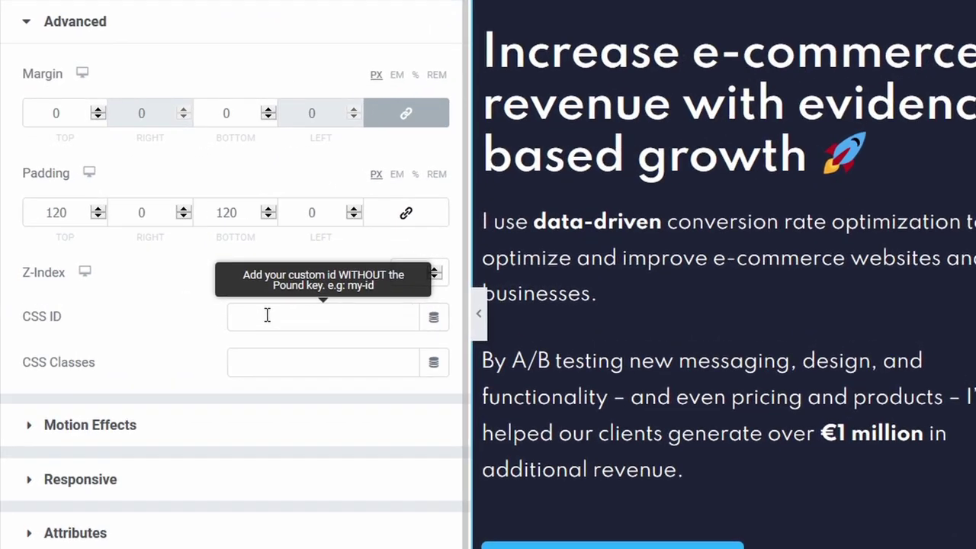
pyautogui.click(155, 297)
pyautogui.hotkey('ctrl', 'v')
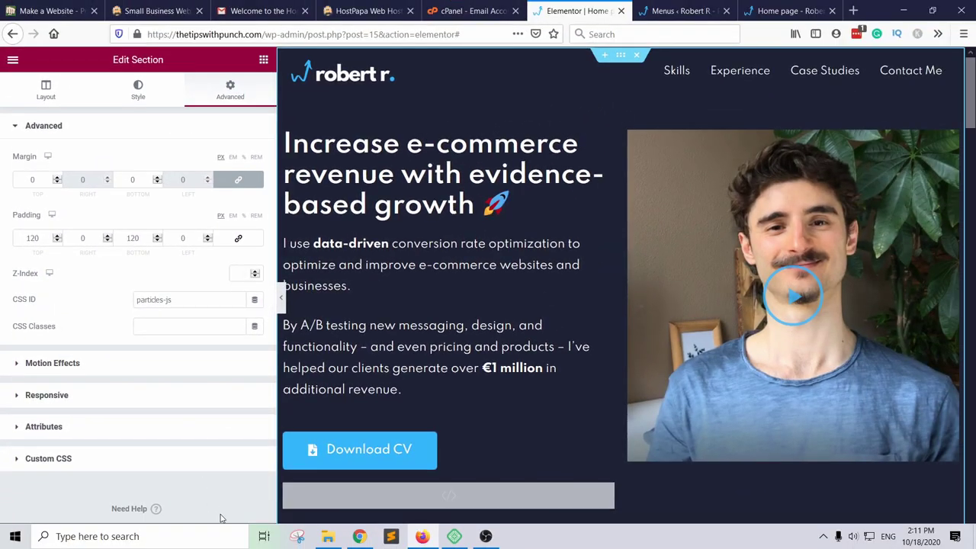
pyautogui.click(229, 537)
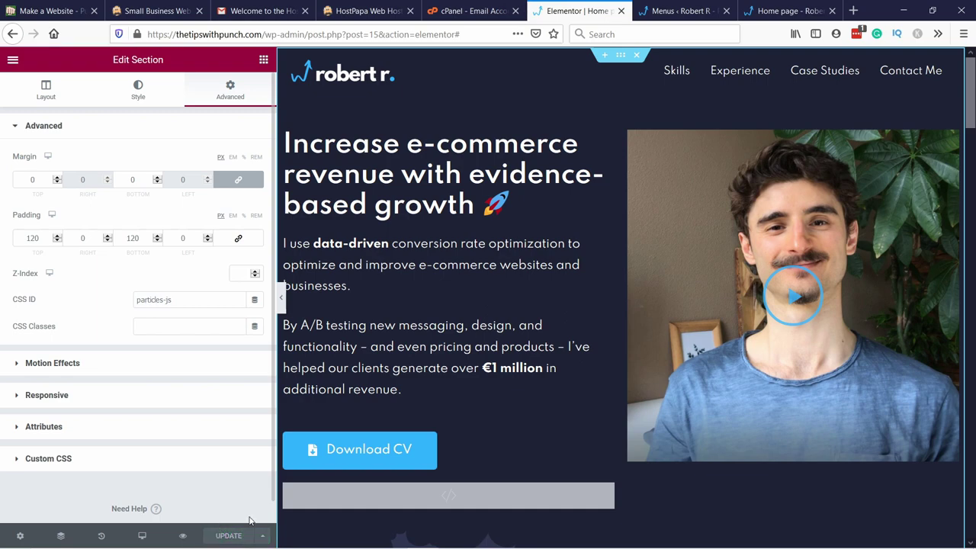
# Step: Reload the live Home page to confirm the white particles in the hero, then return to Elementor
pyautogui.click(770, 11)
pyautogui.click(333, 35)
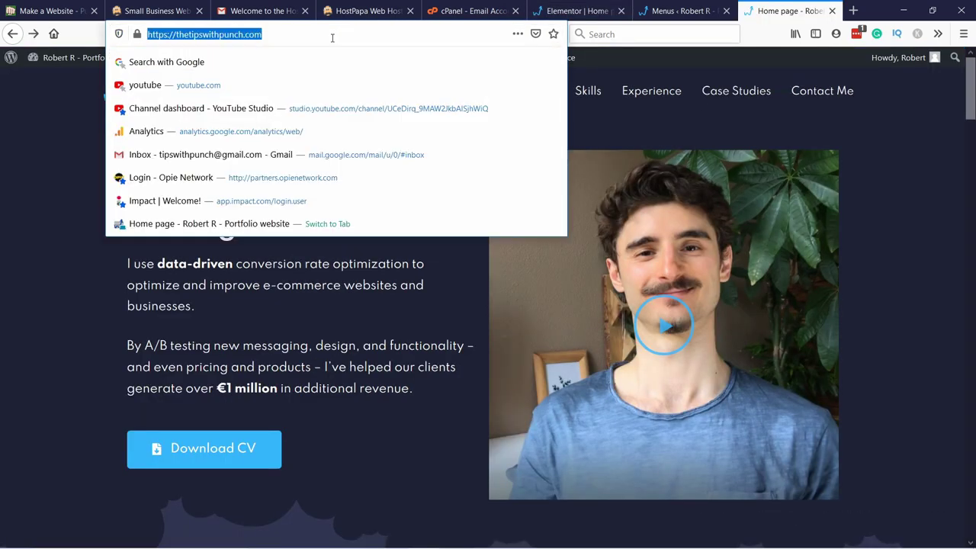
pyautogui.press('Return')
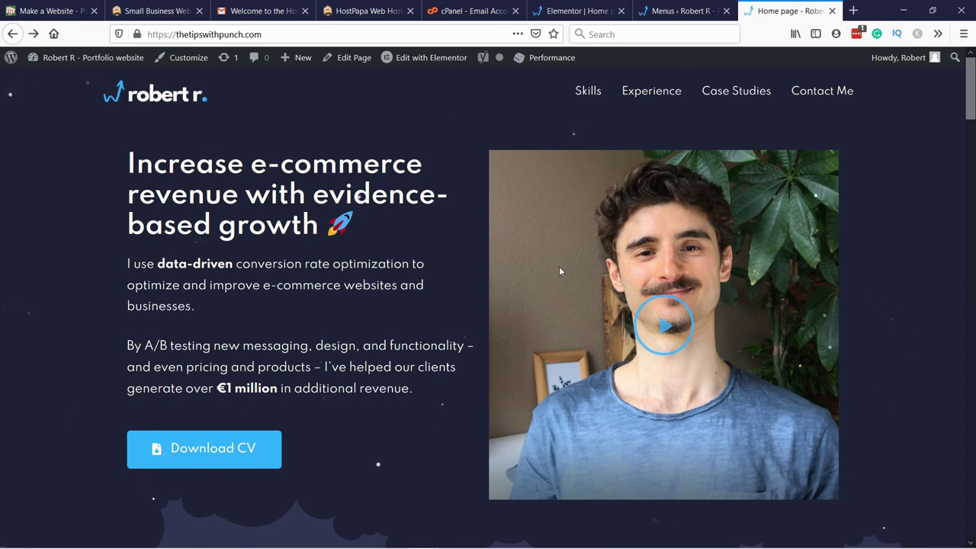
pyautogui.click(577, 11)
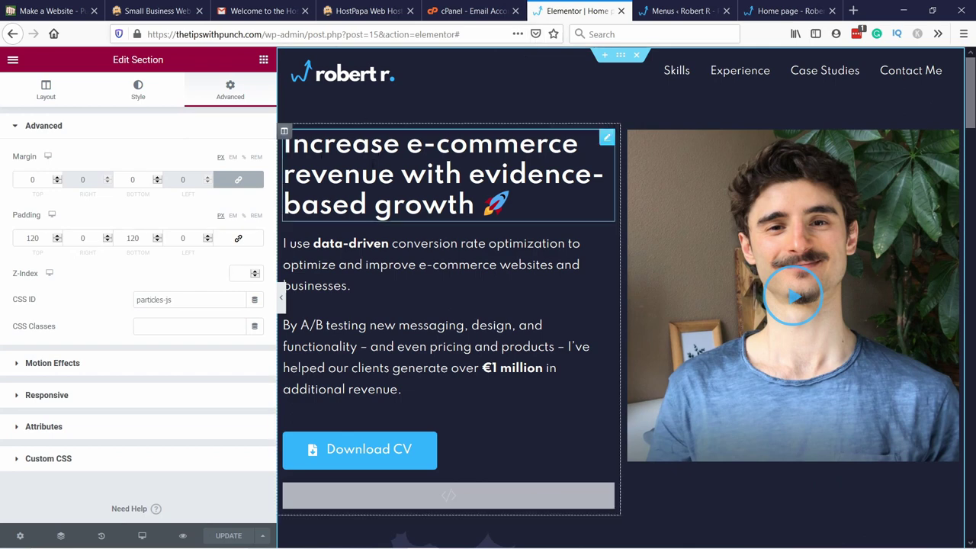
# Step: Set the Z-Index of the video and heading widgets to 1
pyautogui.rightClick(691, 168)
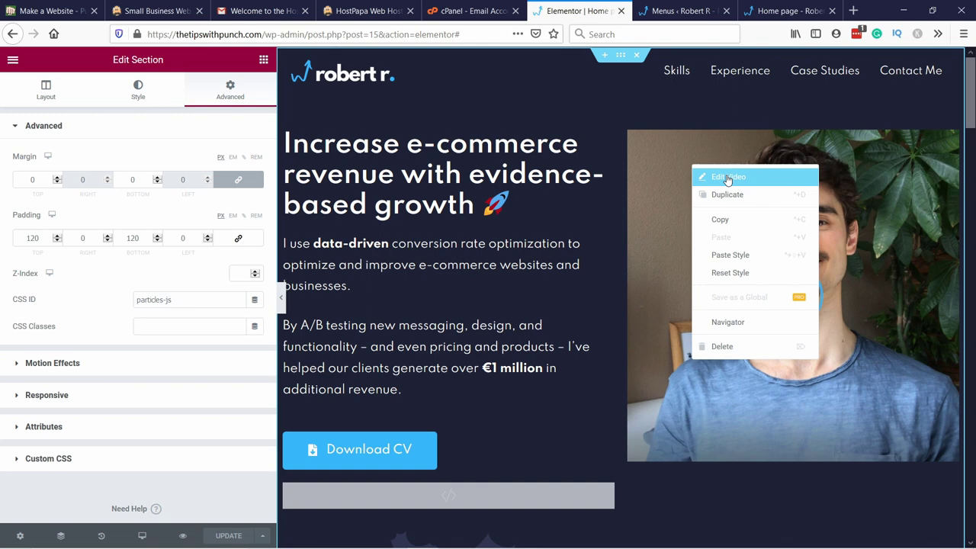
pyautogui.click(728, 176)
pyautogui.click(230, 90)
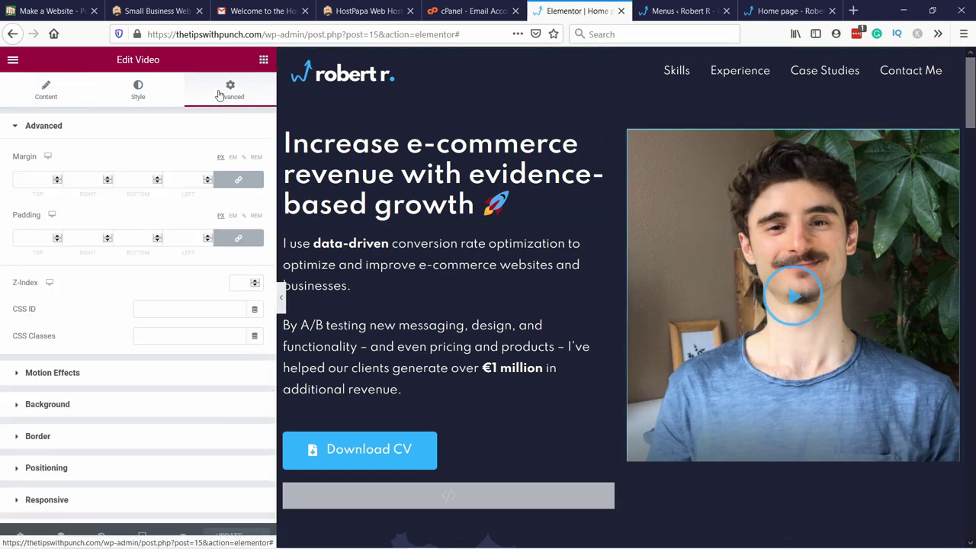
pyautogui.click(242, 282)
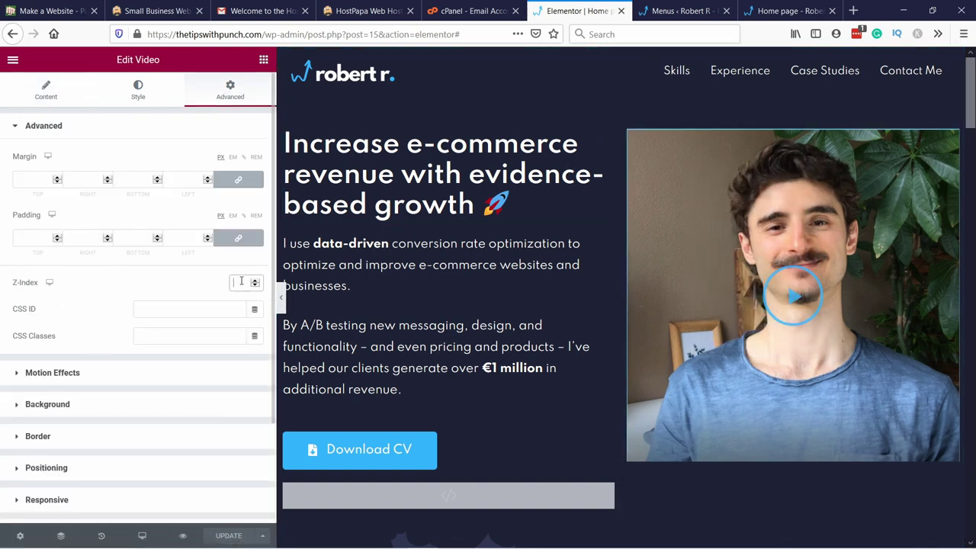
pyautogui.write('1')
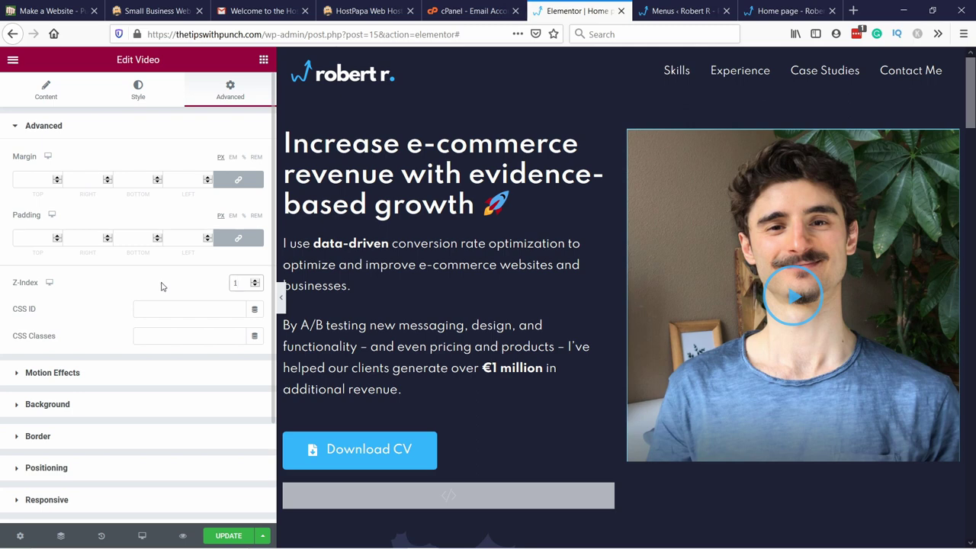
pyautogui.rightClick(386, 156)
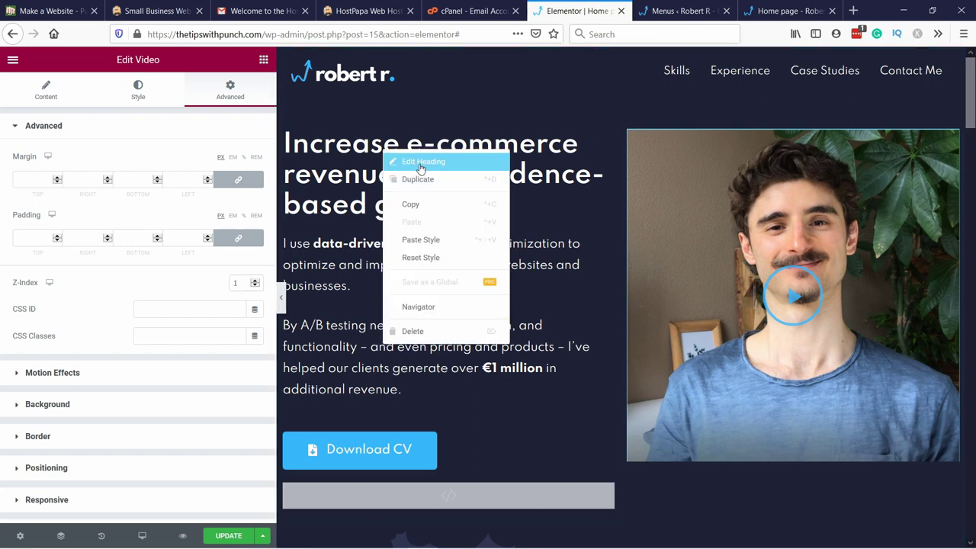
pyautogui.click(412, 162)
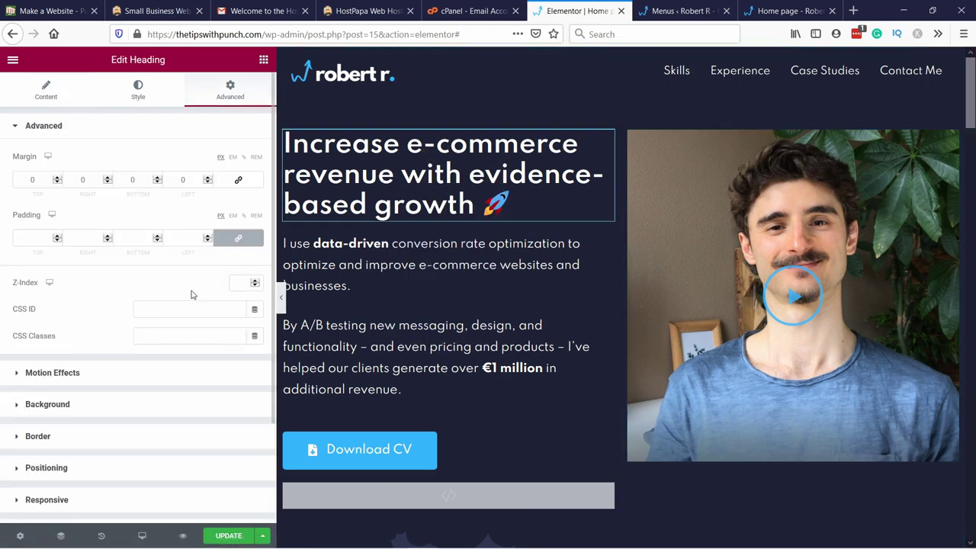
pyautogui.click(242, 284)
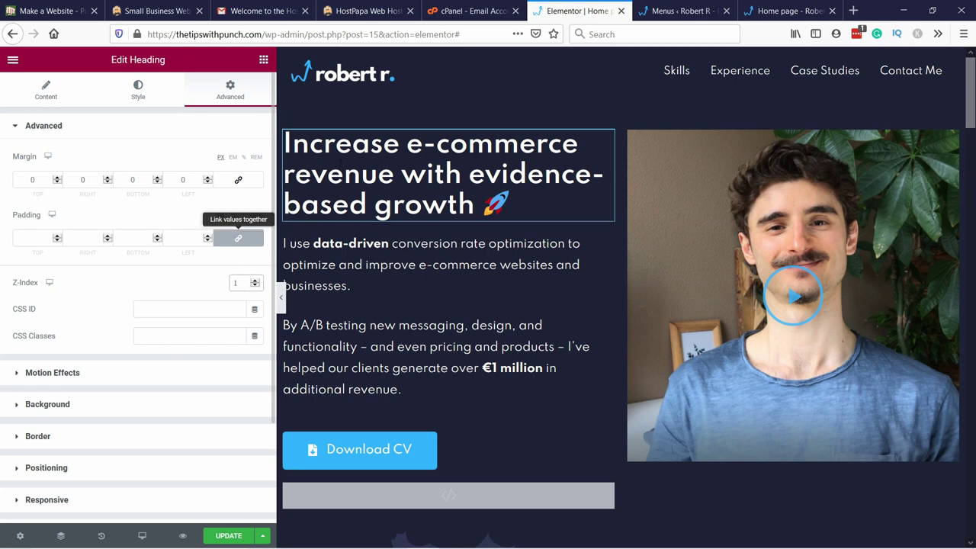
# Step: Set the paragraph text widget's Z-Index to 1 and update the page
pyautogui.rightClick(340, 259)
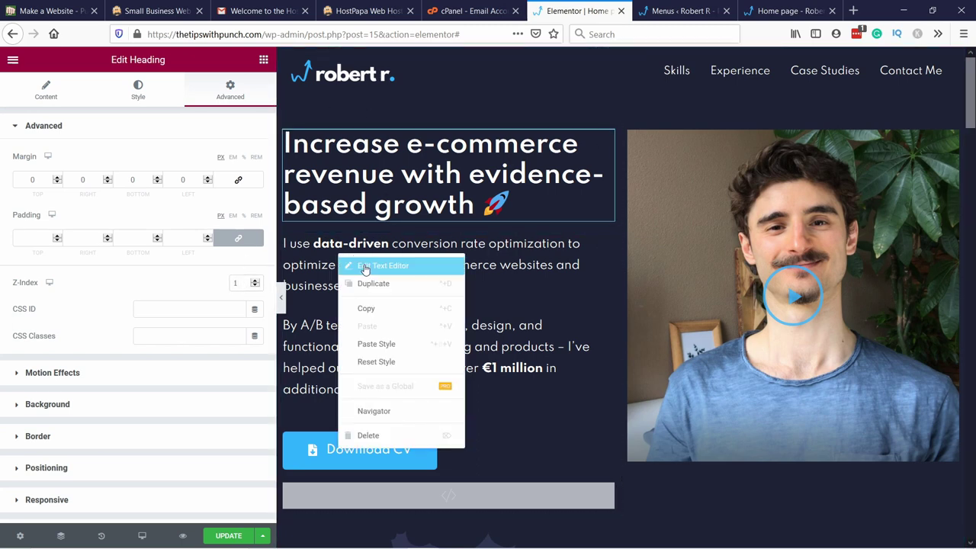
pyautogui.click(363, 267)
pyautogui.click(228, 105)
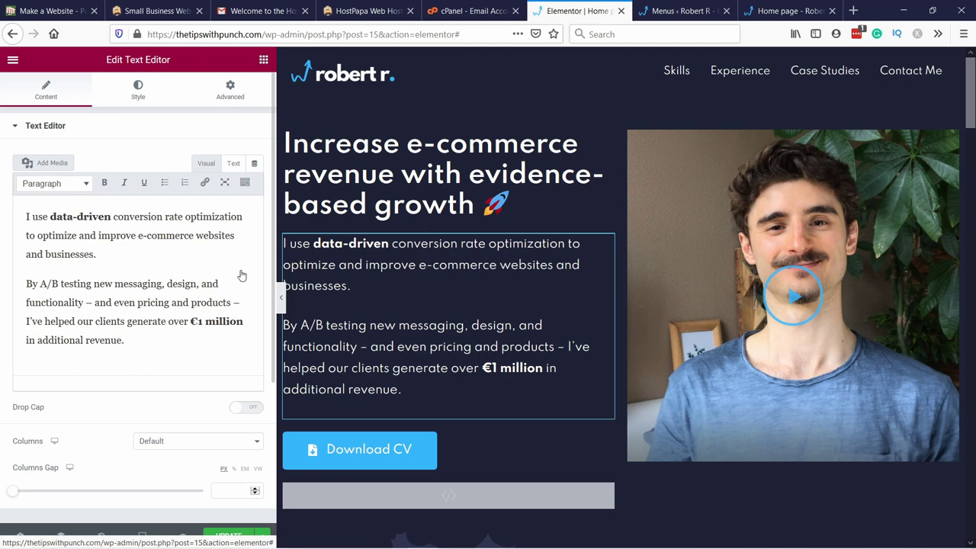
pyautogui.click(243, 284)
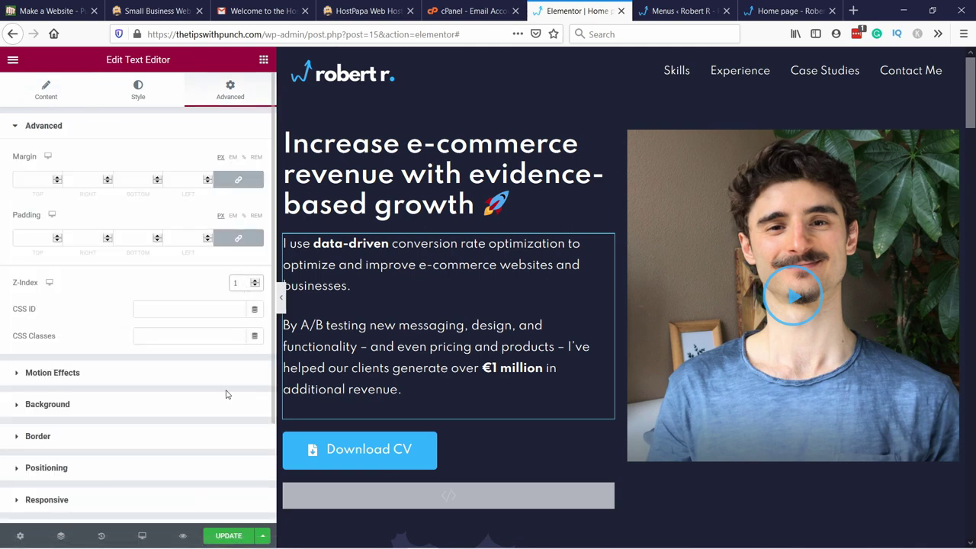
pyautogui.click(150, 291)
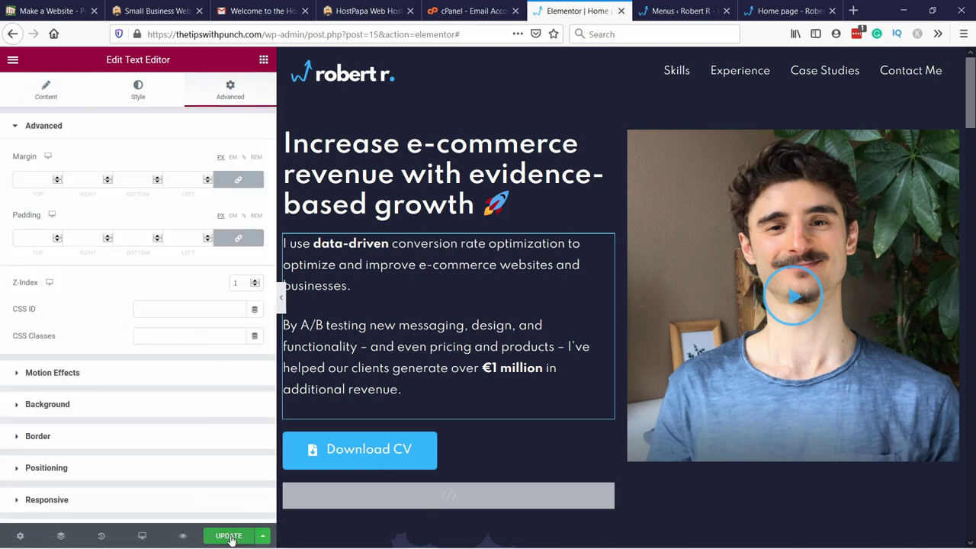
pyautogui.click(229, 537)
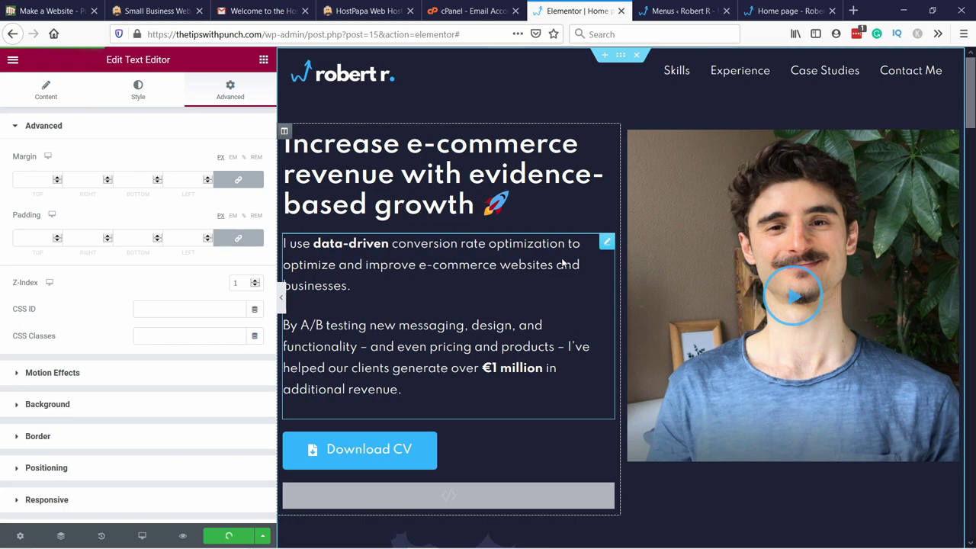
# Step: Reload the live Home page and check the particles behind the hero text, video and Download CV button
pyautogui.click(790, 11)
pyautogui.click(338, 33)
pyautogui.press('Return')
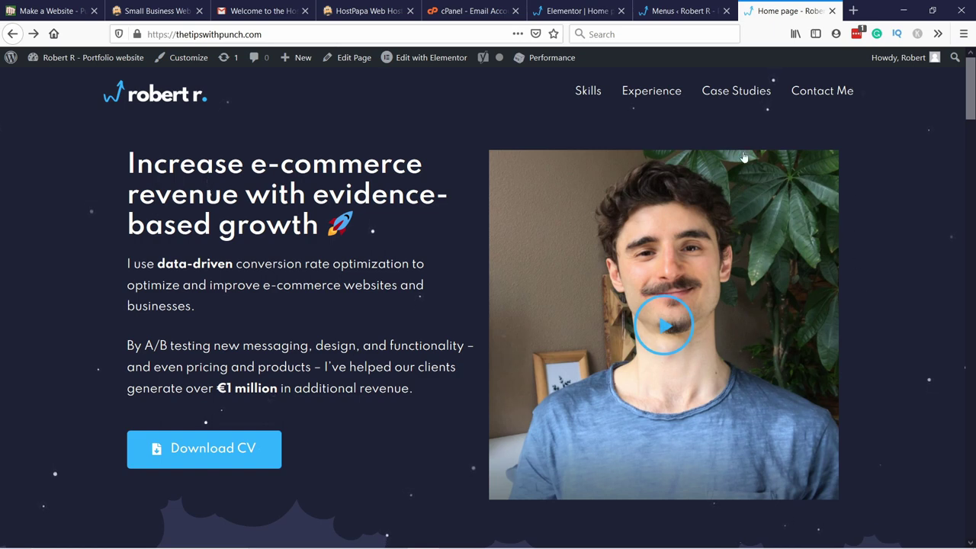
pyautogui.scroll(-3, 600, 150)
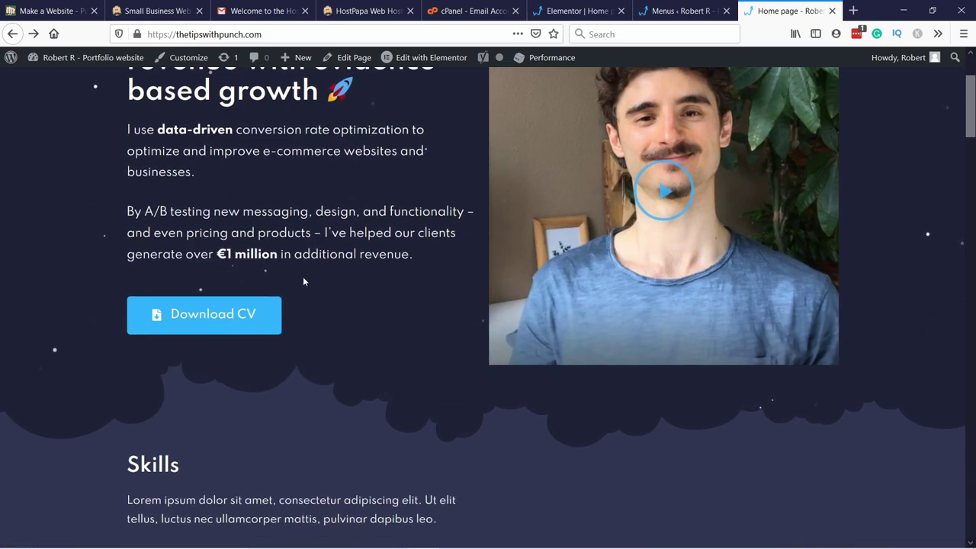
pyautogui.scroll(3, 251, 157)
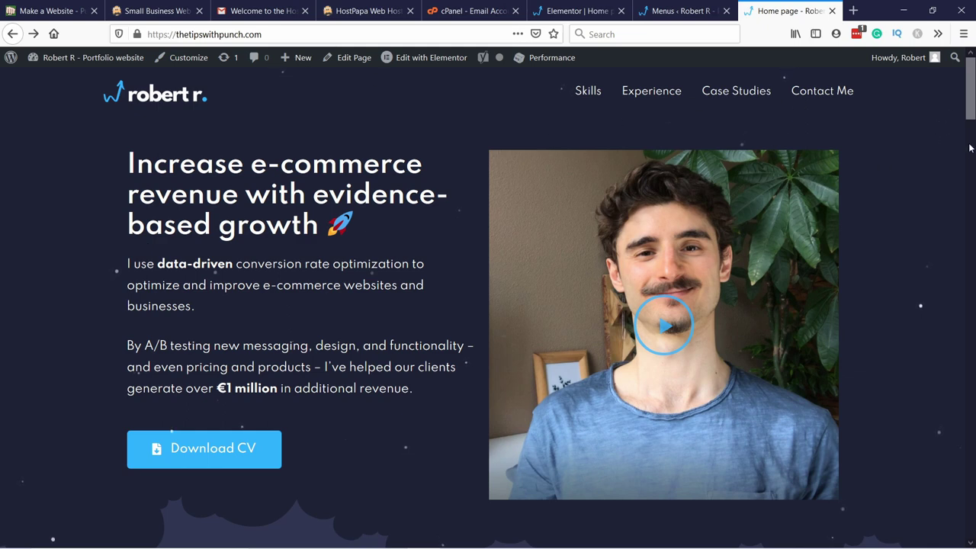
pyautogui.scroll(-3, 942, 191)
pyautogui.scroll(3, 931, 202)
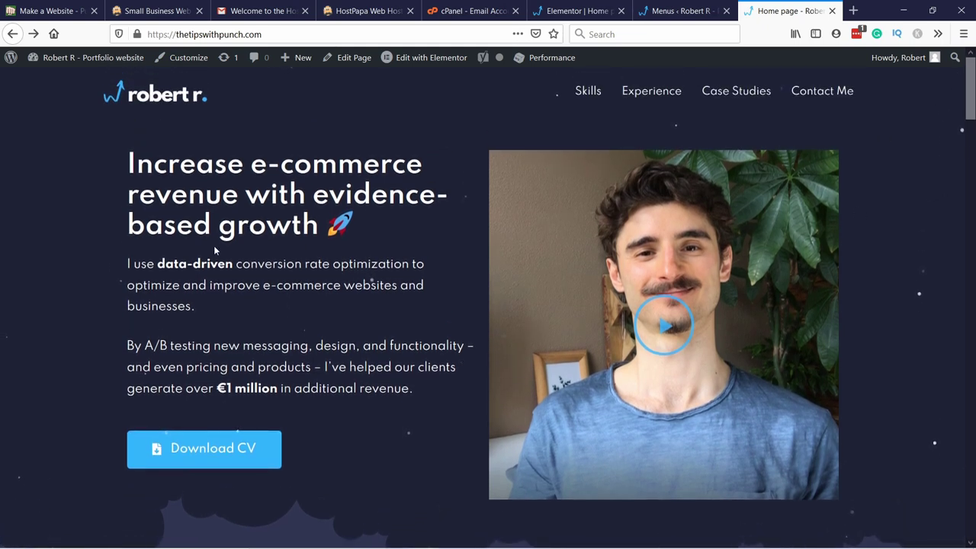